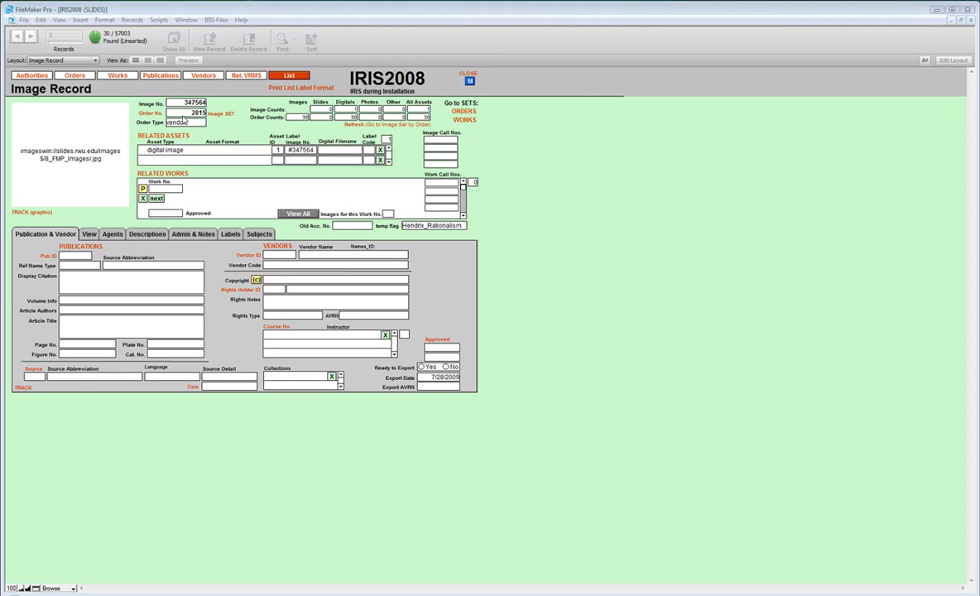
# Create a new work record and set its class to Paintings
pyautogui.click(117, 75)
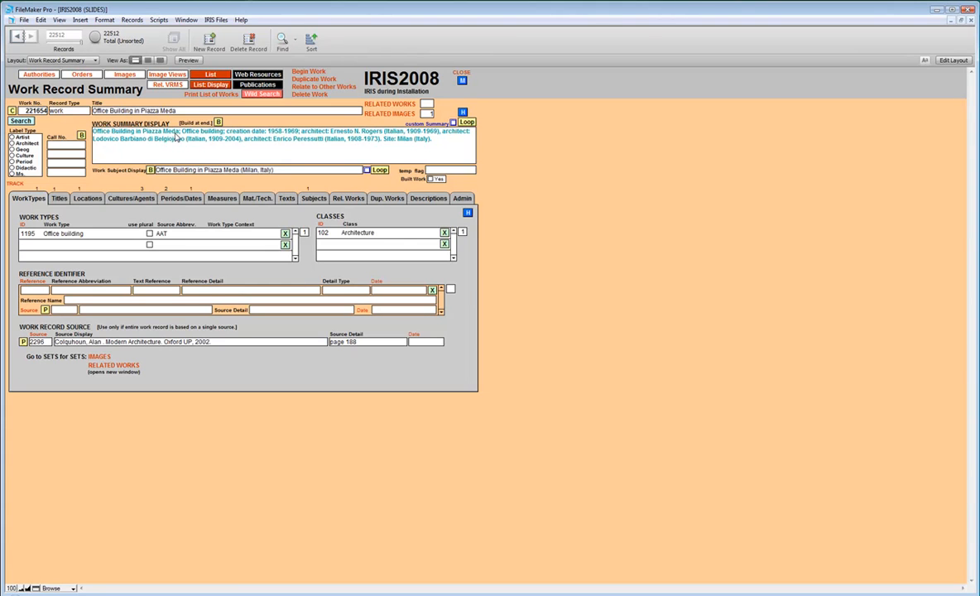
pyautogui.hotkey('ctrl', 'n')
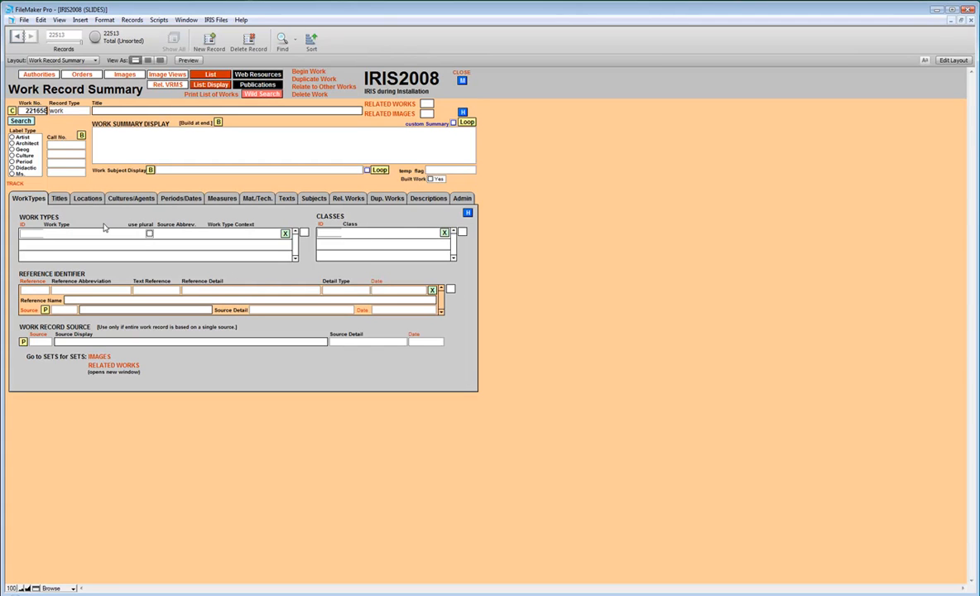
pyautogui.click(324, 233)
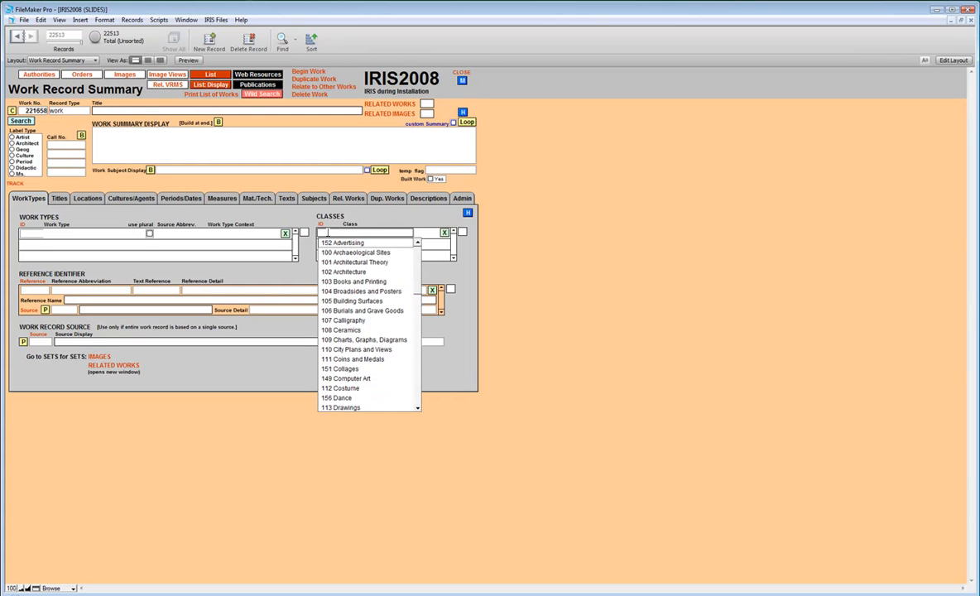
pyautogui.press('p')
pyautogui.press('Return')
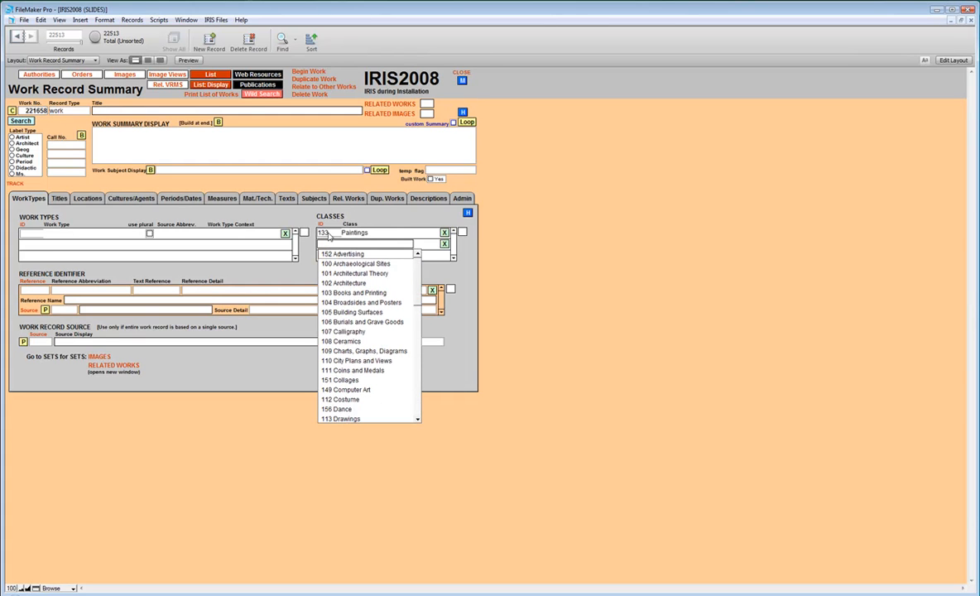
# Set the new record's work type to Painting
pyautogui.click(34, 235)
pyautogui.write('pai')
pyautogui.press('Return')
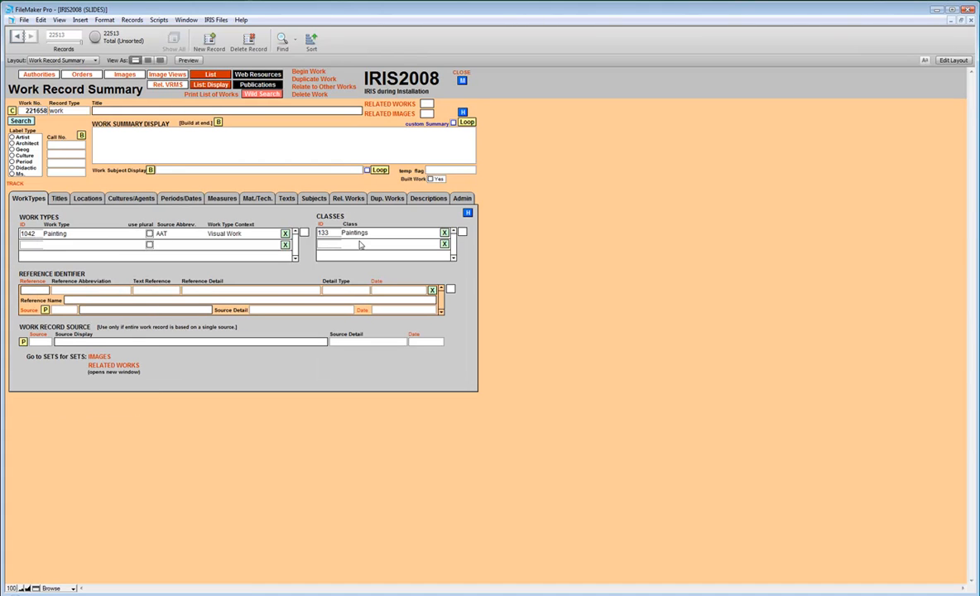
# Enter "Moses Striking the Rock" as the work's title
pyautogui.click(58, 200)
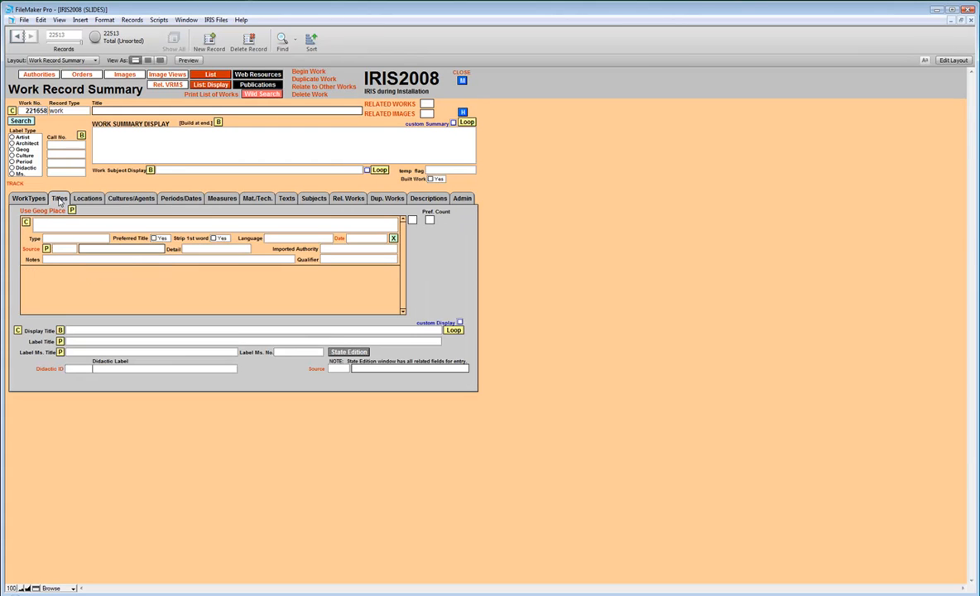
pyautogui.click(62, 224)
pyautogui.write('Moses Striking the')
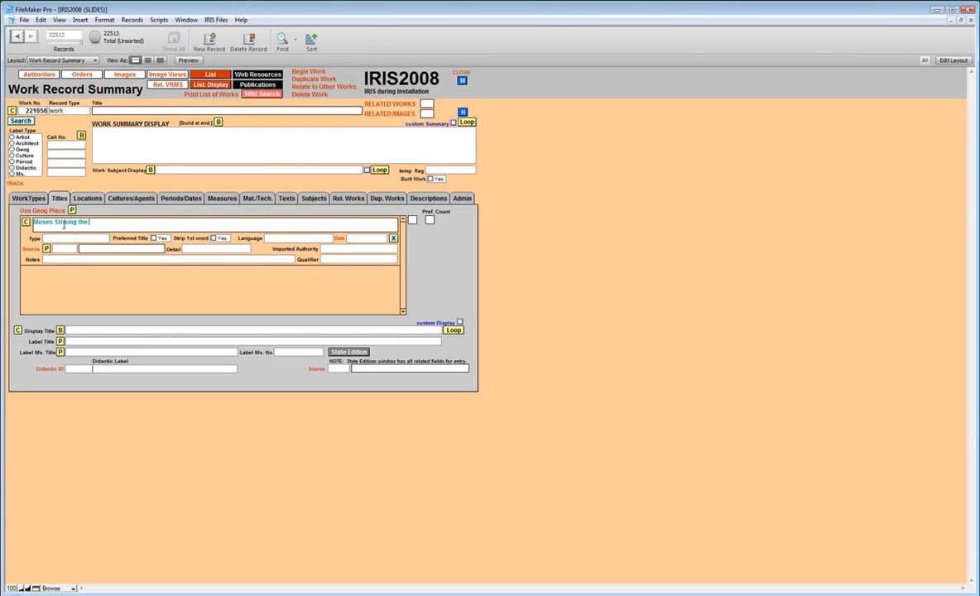
pyautogui.write(' Rock')
# Classify the title as a preferred creator title in English and build the display title
pyautogui.click(48, 238)
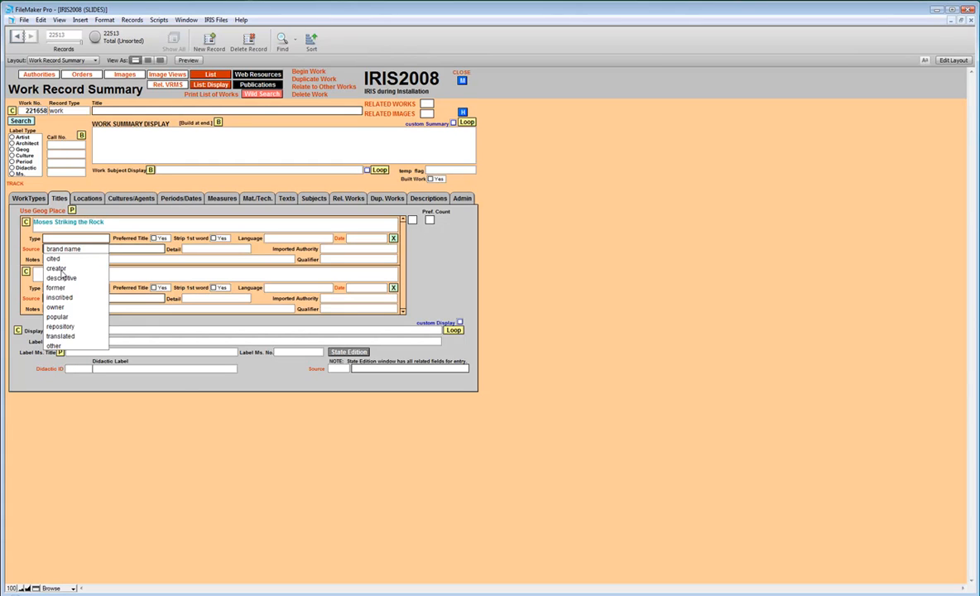
pyautogui.click(58, 270)
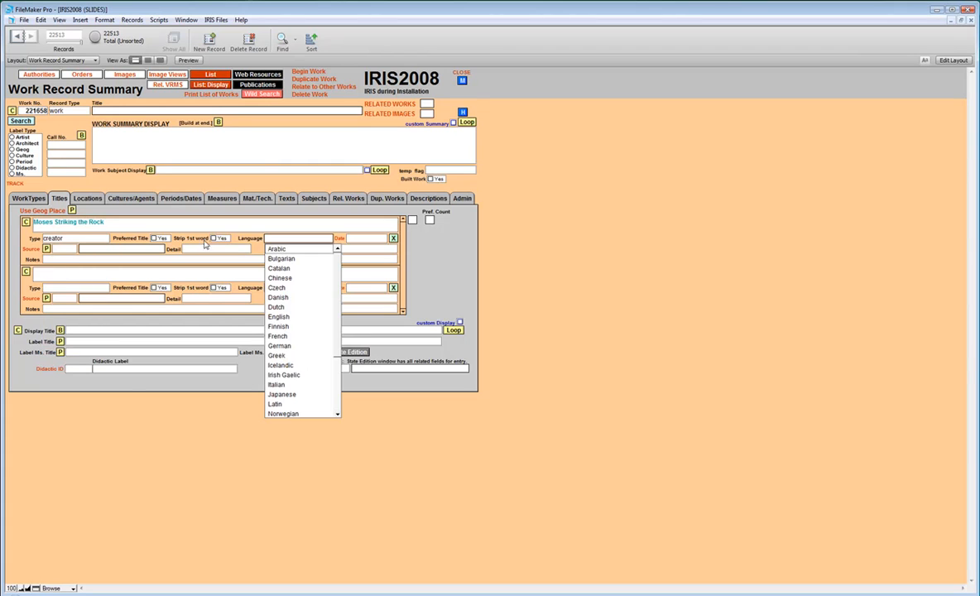
pyautogui.click(278, 317)
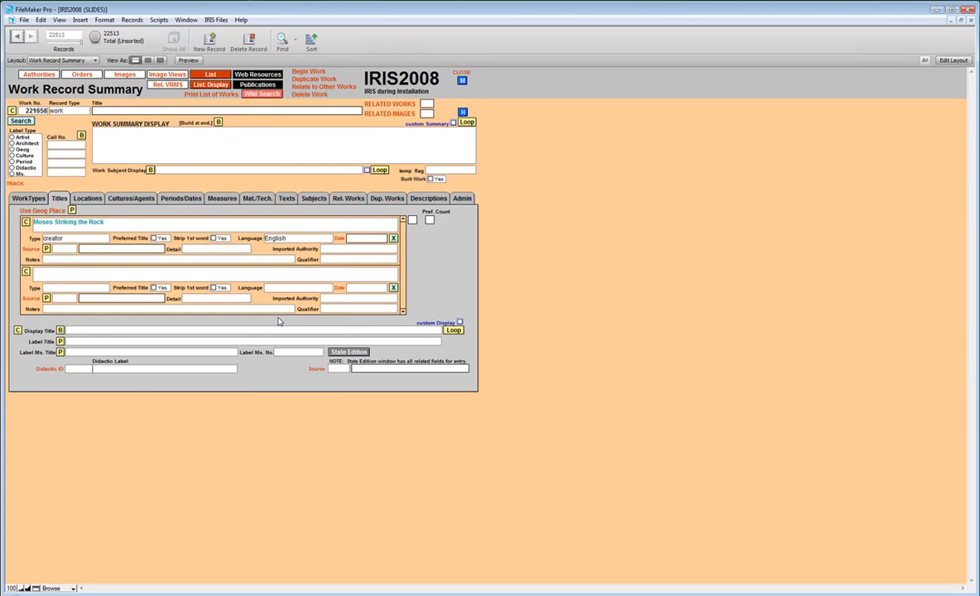
pyautogui.click(154, 239)
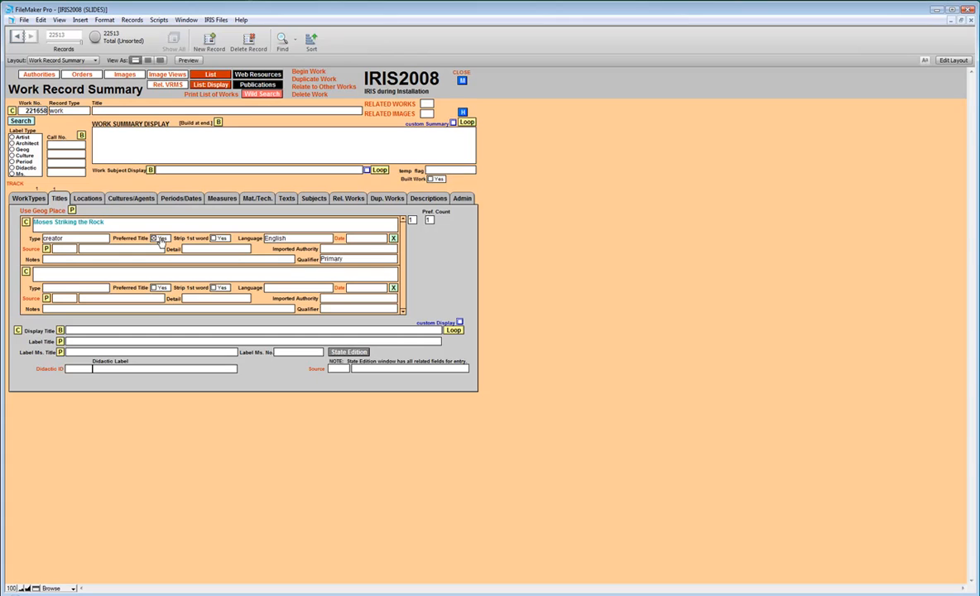
pyautogui.click(59, 330)
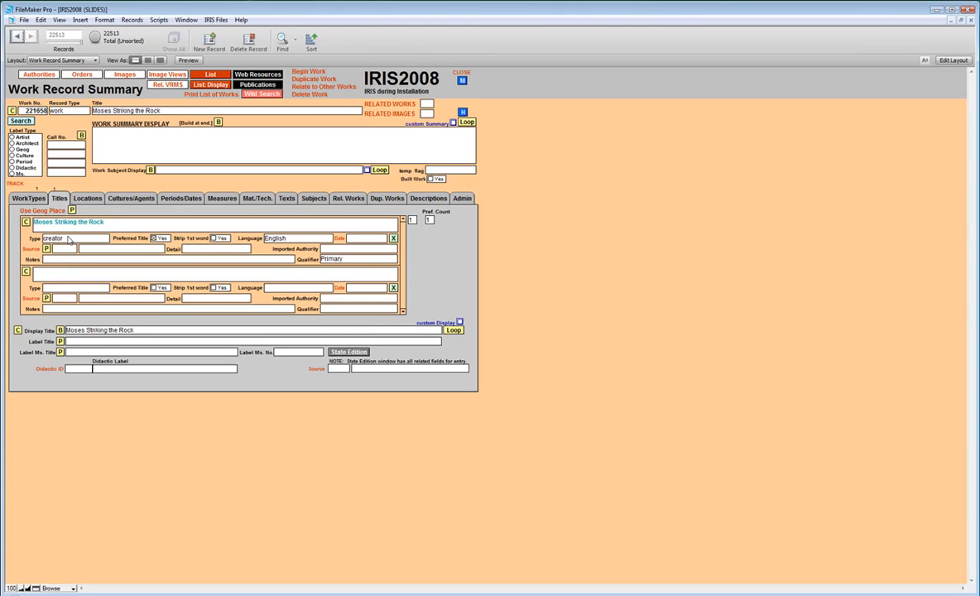
# From the work's location entry, search the repository name records for "metropo"
pyautogui.click(88, 199)
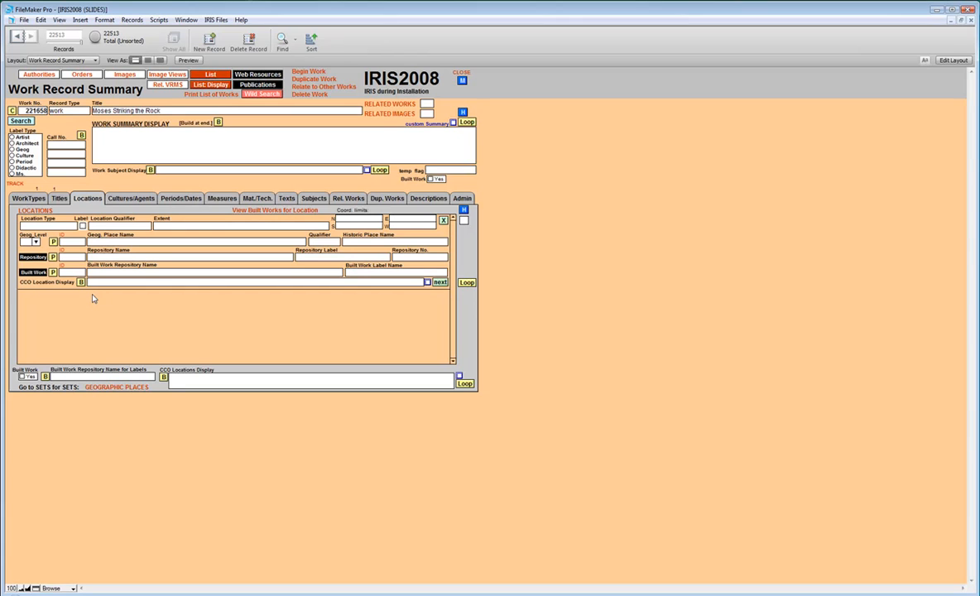
pyautogui.click(35, 242)
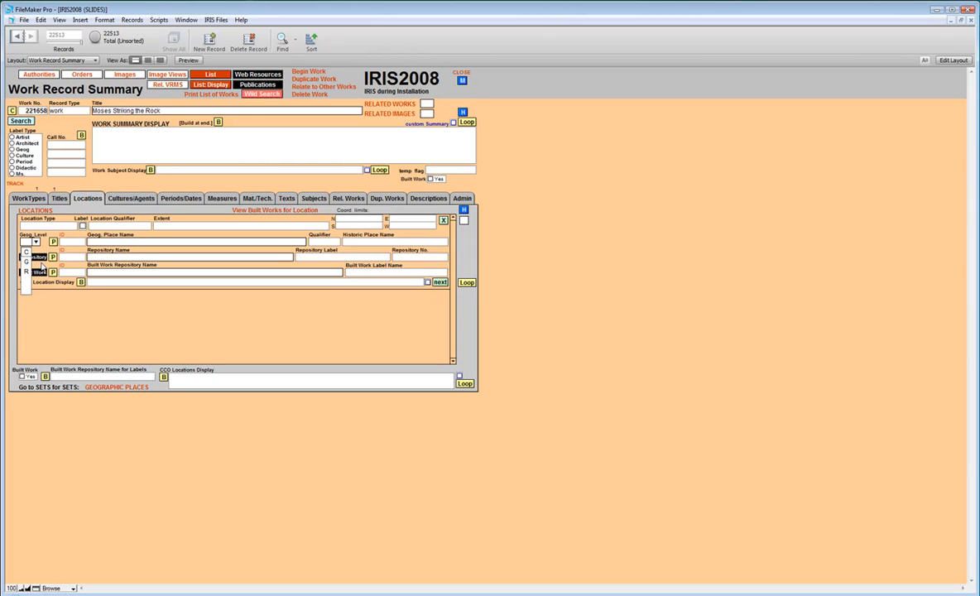
pyautogui.click(38, 259)
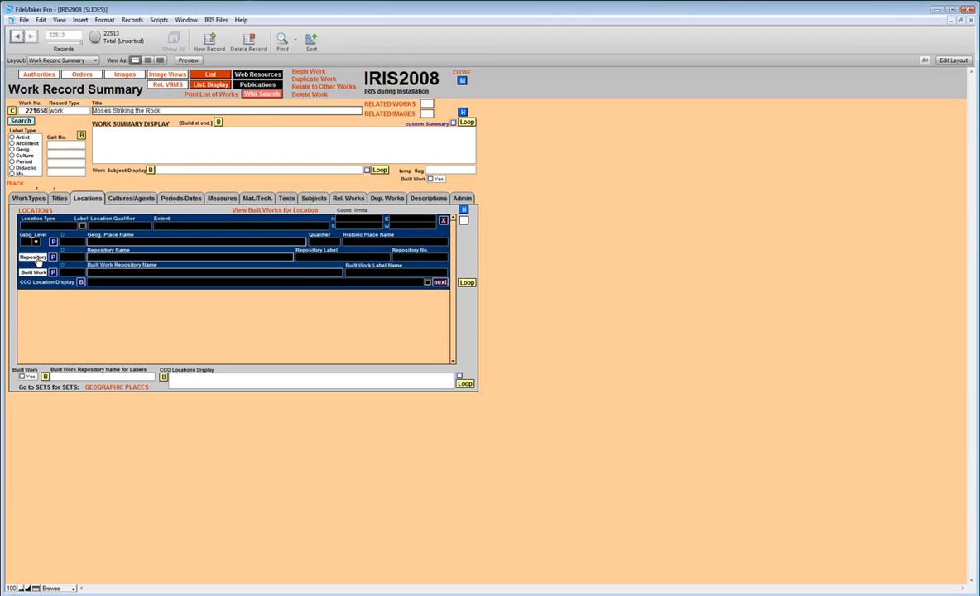
pyautogui.click(37, 258)
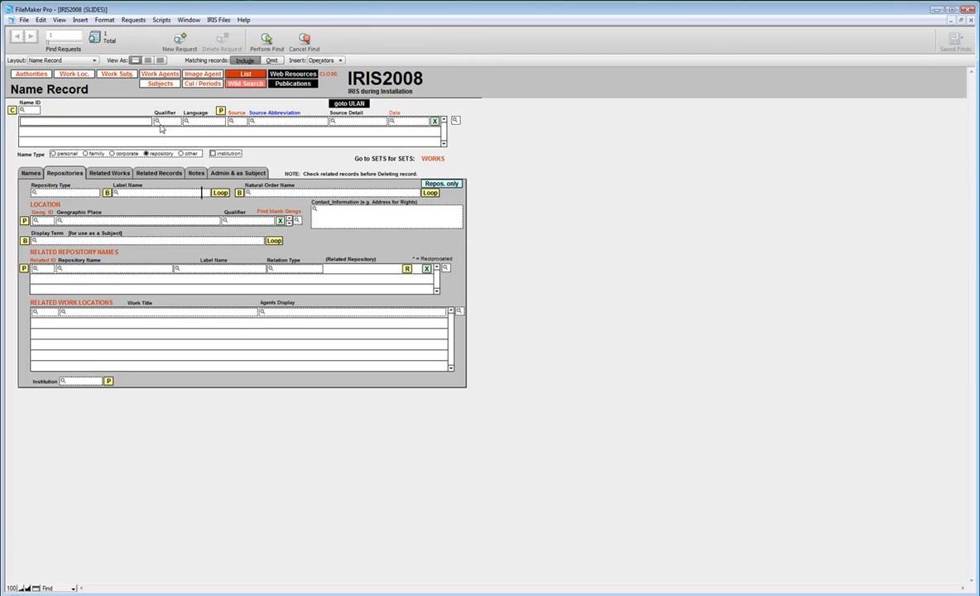
pyautogui.write('metropo')
pyautogui.press('Return')
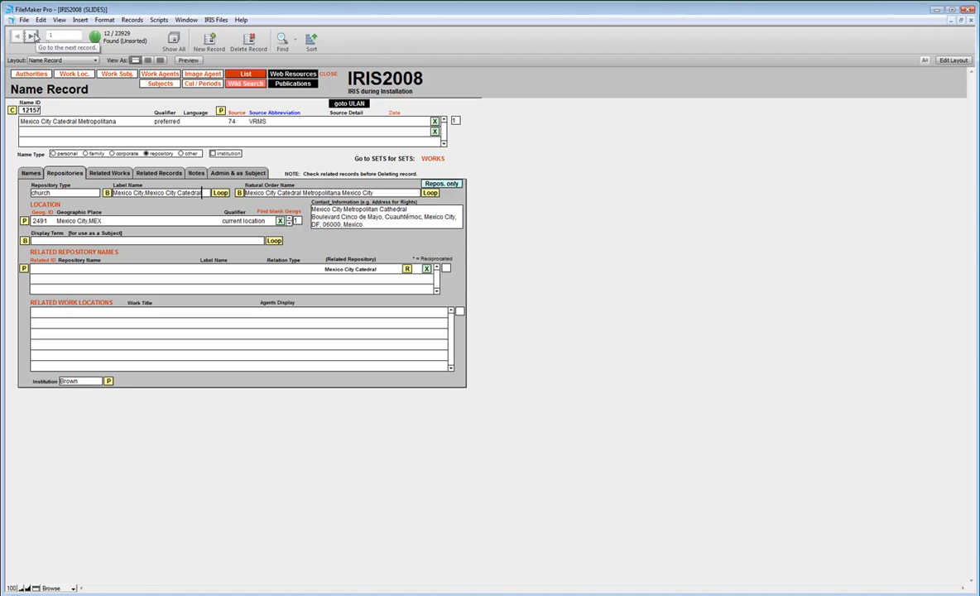
# Copy the ID of the New York "Metropolitan Museum of Art" repository record and return to the work record
pyautogui.click(34, 36)
pyautogui.click(34, 37)
pyautogui.click(35, 37)
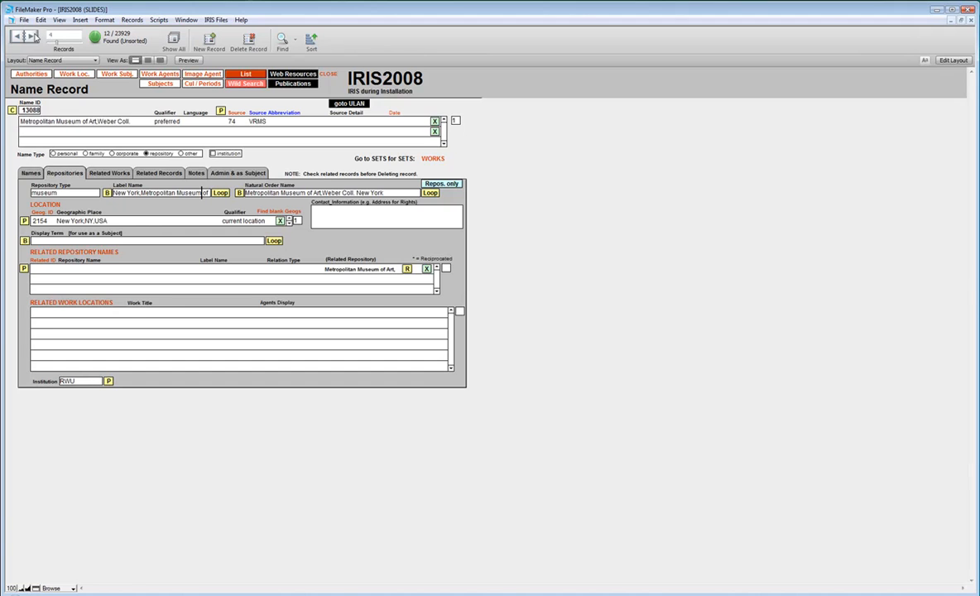
pyautogui.click(35, 37)
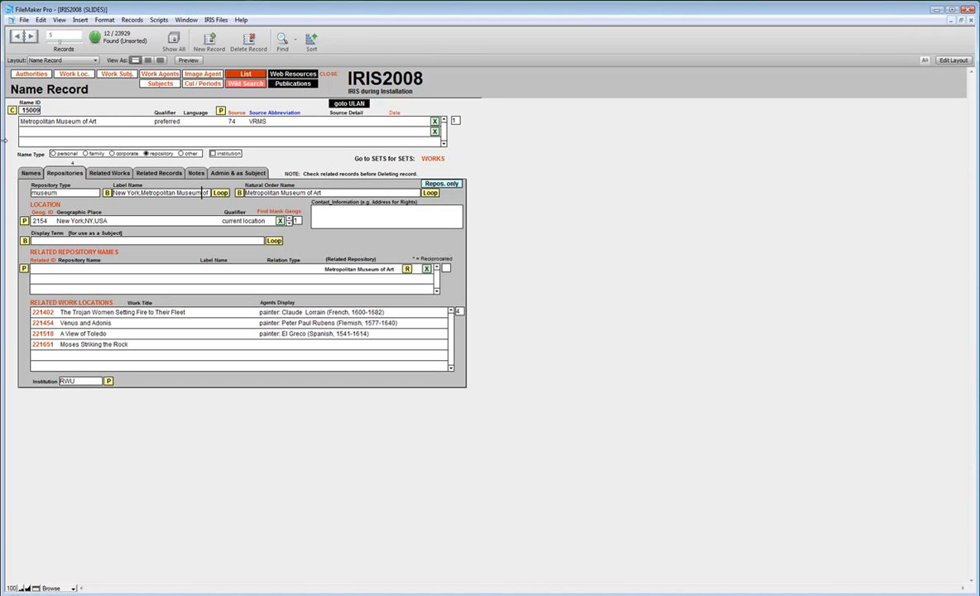
pyautogui.click(12, 110)
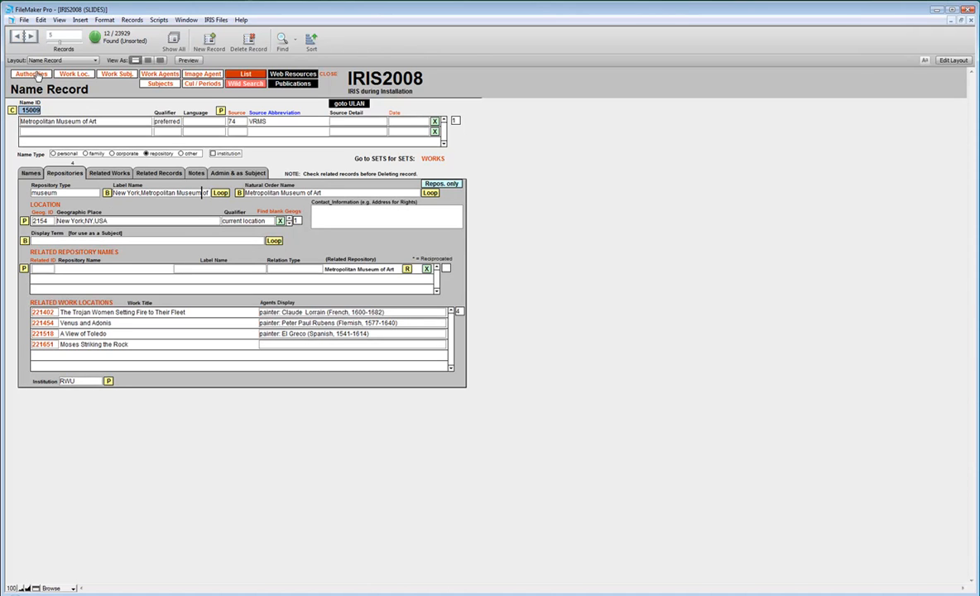
pyautogui.click(73, 74)
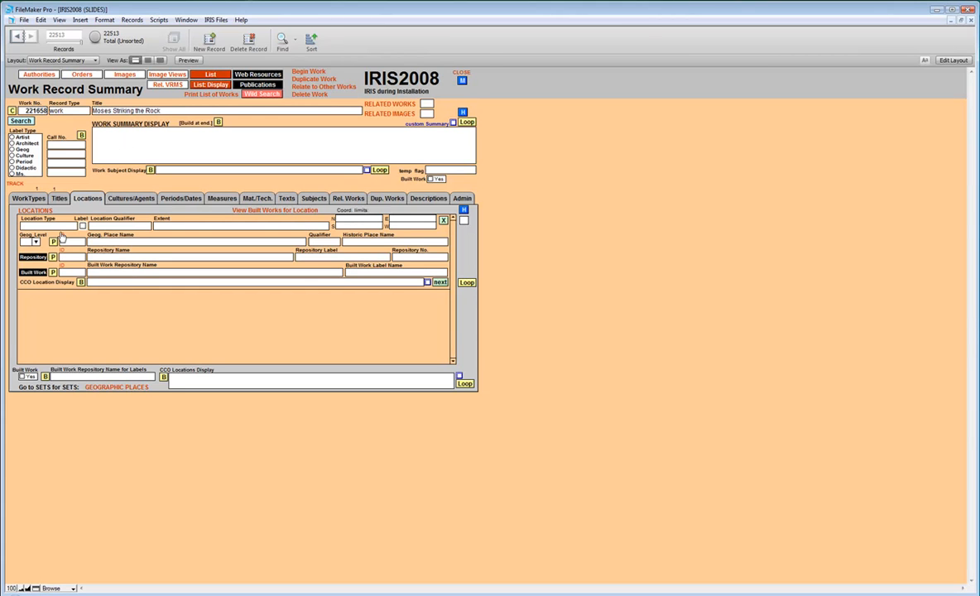
# Paste the copied ID as the location's repository and enter repository number 1972.171
pyautogui.click(53, 257)
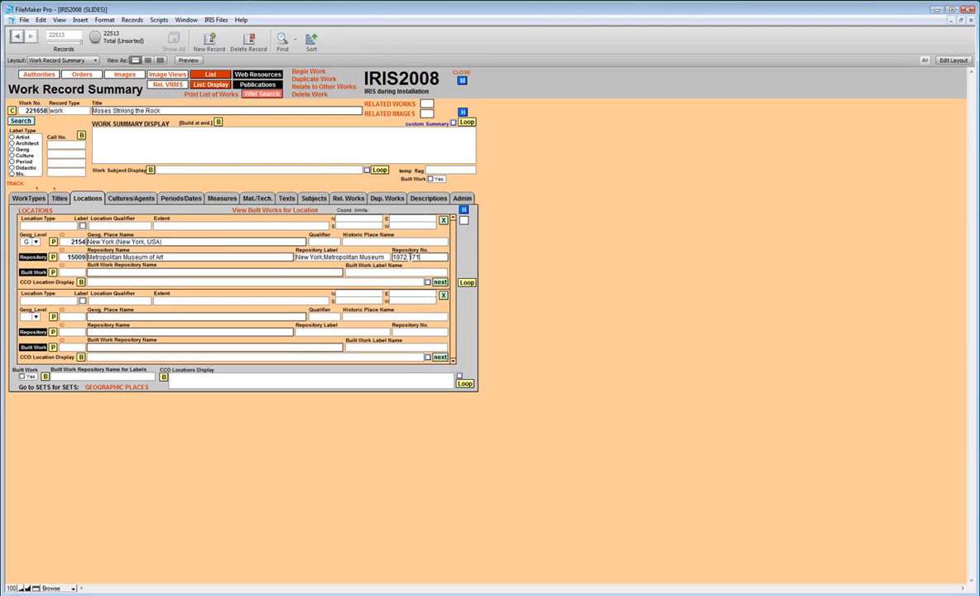
pyautogui.click(121, 283)
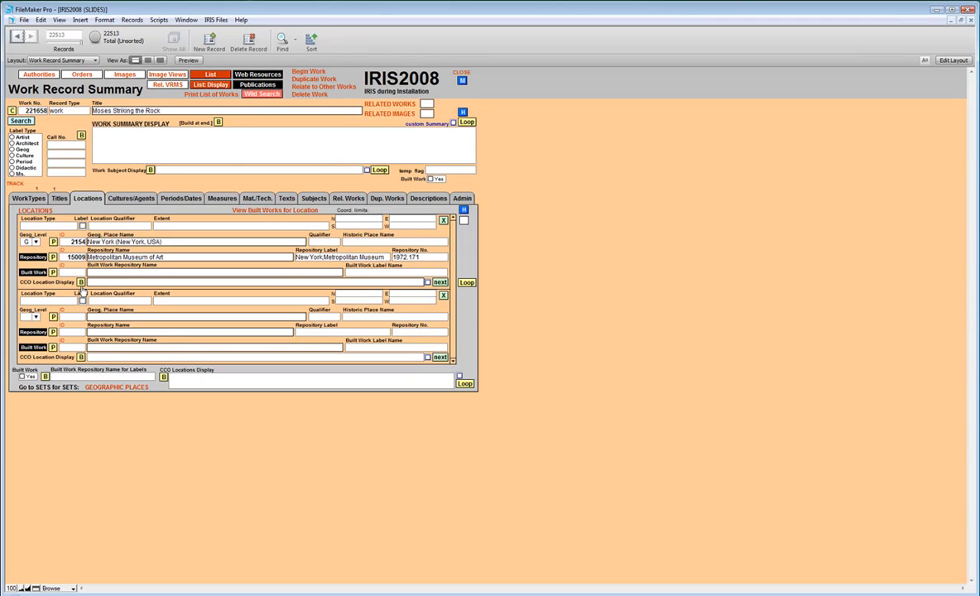
# Build the CCO display text for the museum location entry and for the work's overall locations
pyautogui.click(81, 282)
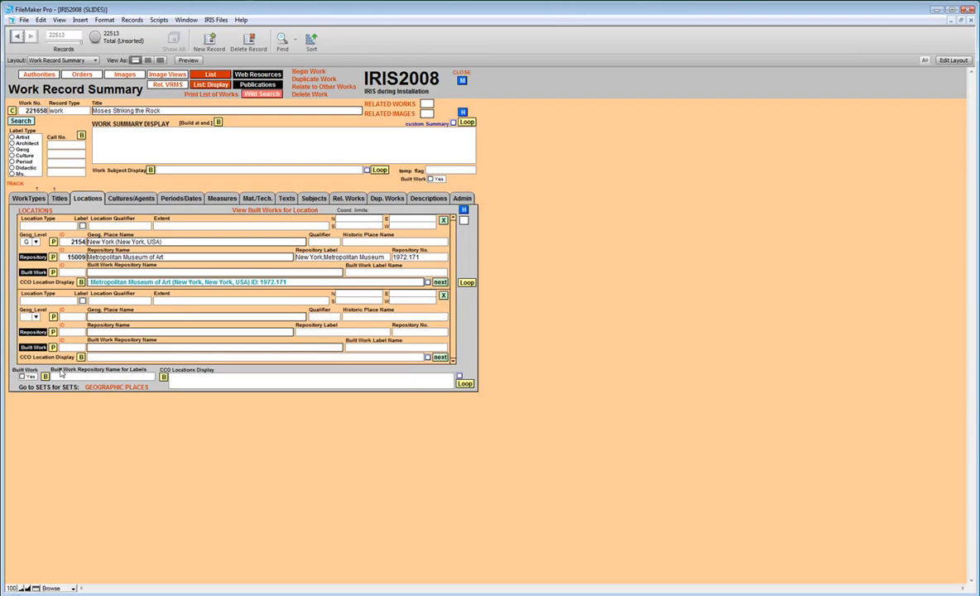
pyautogui.click(163, 377)
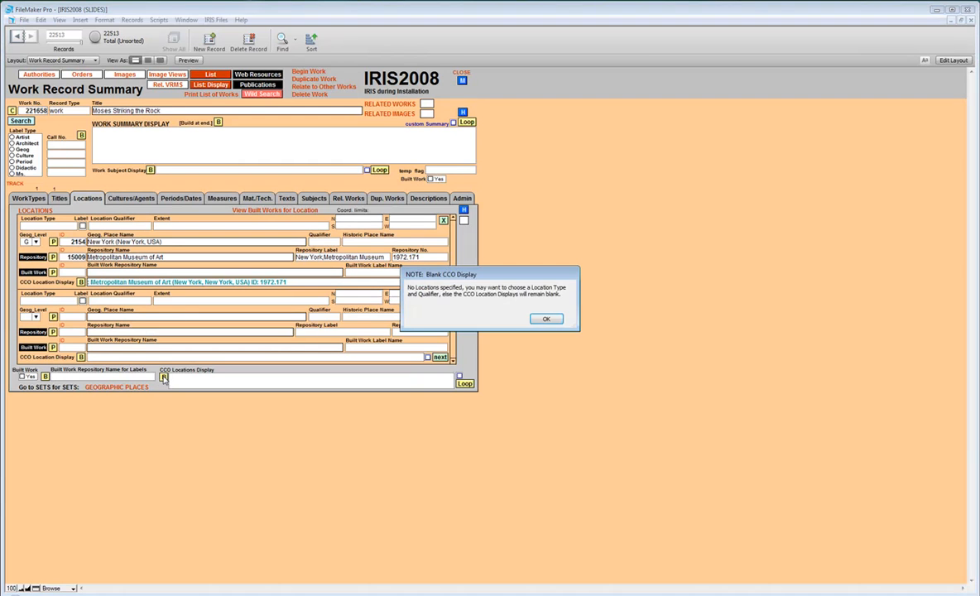
pyautogui.click(545, 318)
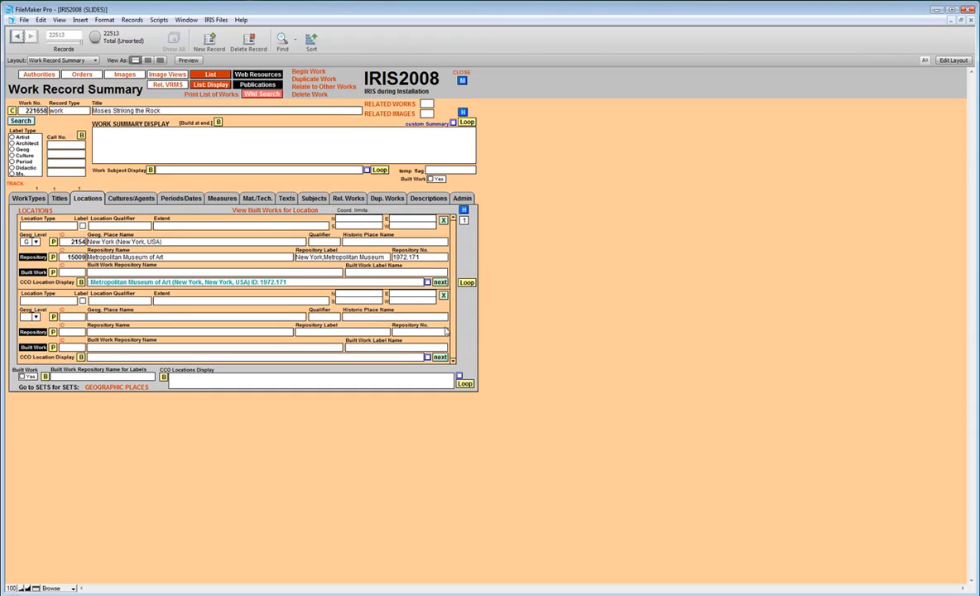
pyautogui.click(163, 376)
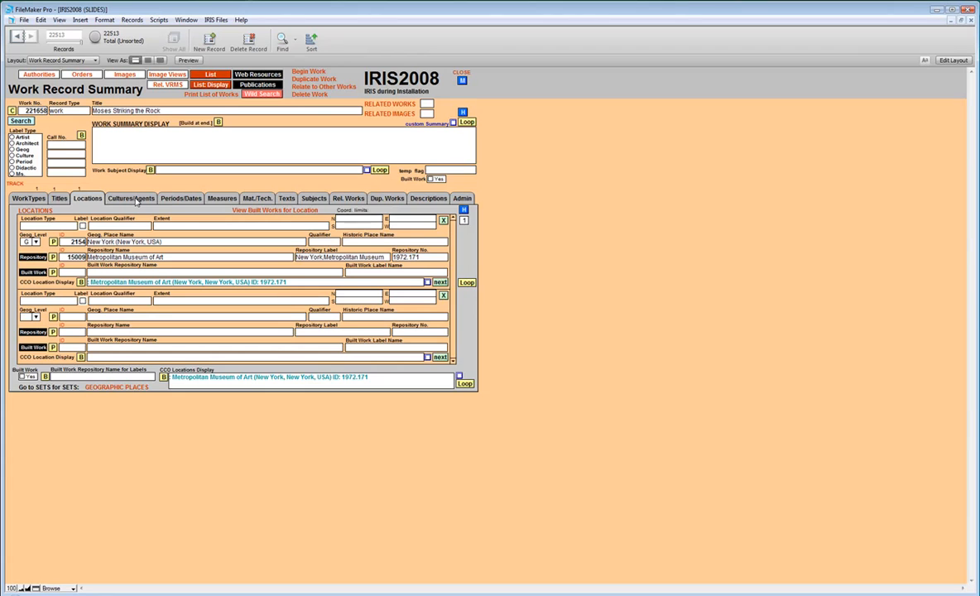
# Add Dutch as the work's culture
pyautogui.click(132, 198)
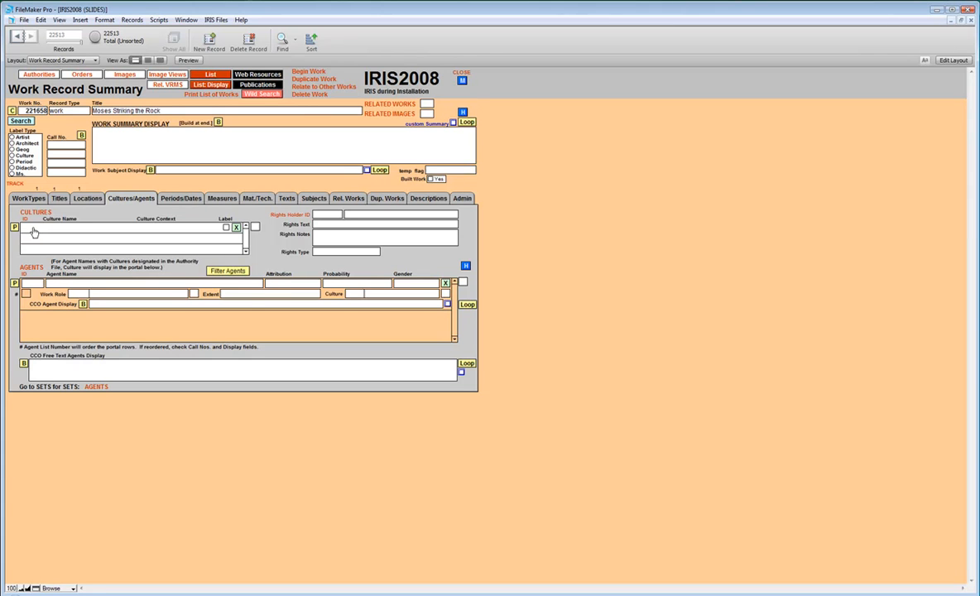
pyautogui.click(29, 228)
pyautogui.write('dut')
pyautogui.press('Return')
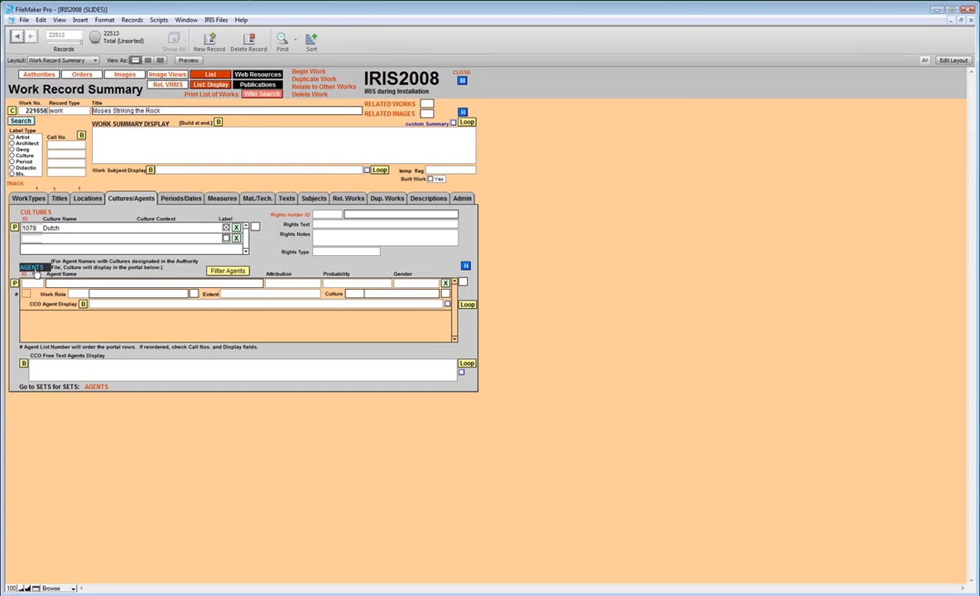
# Search the names list for "bloemaert" and copy the entry for Abraham Bloemaert with ID 4518
pyautogui.click(35, 278)
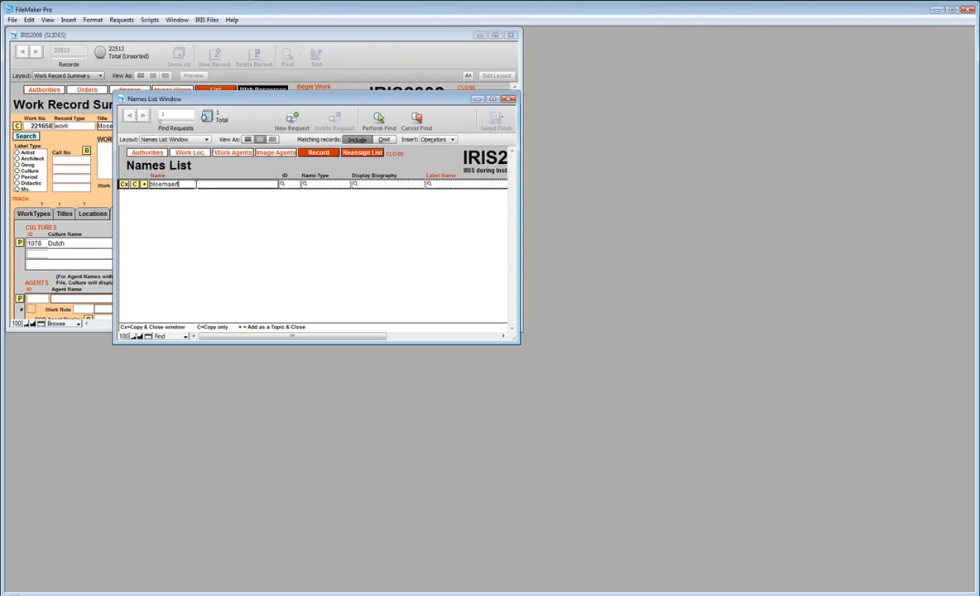
pyautogui.press('Return')
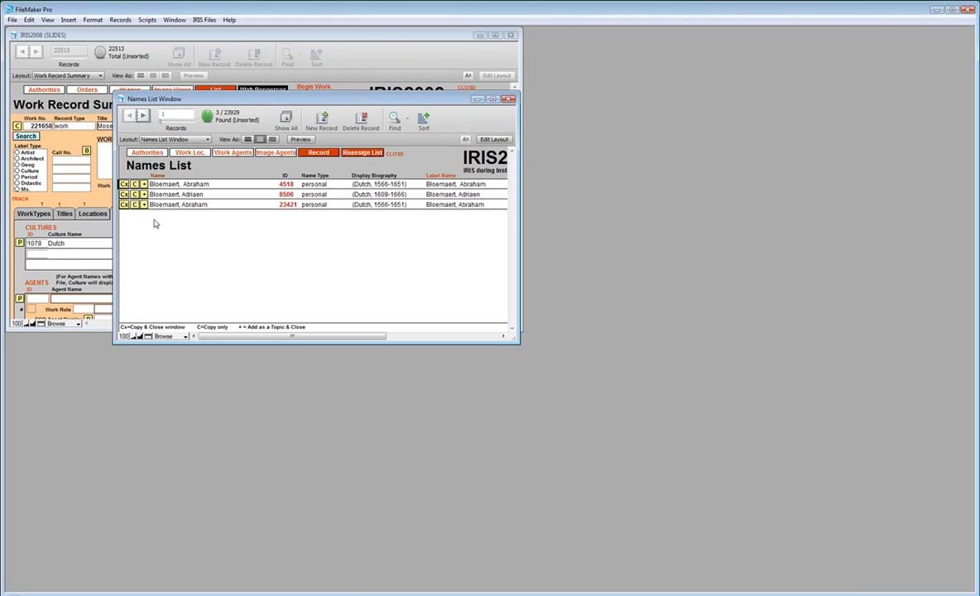
pyautogui.click(124, 184)
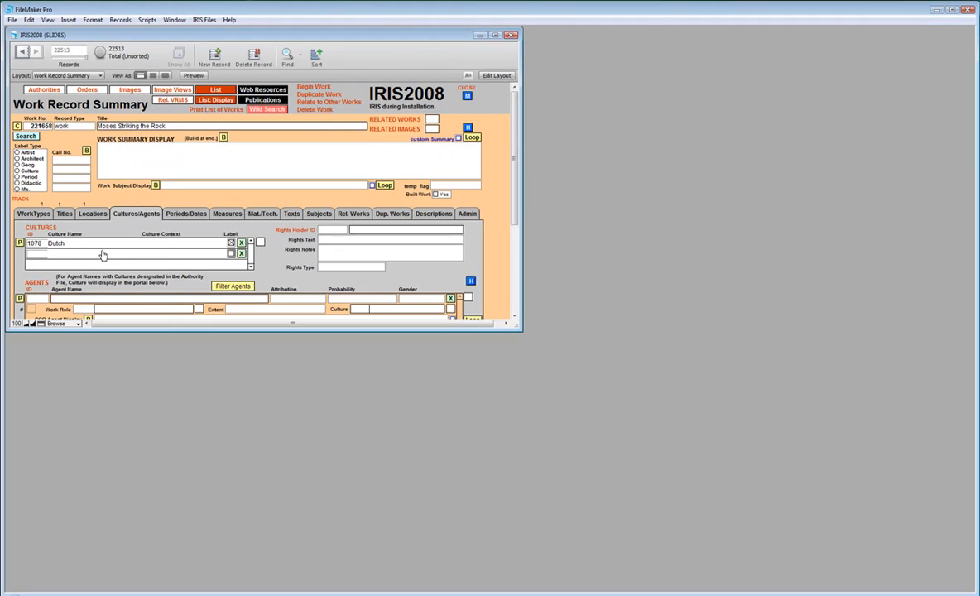
# Paste the copied name as the work's agent and build its CCO agent display
pyautogui.click(19, 300)
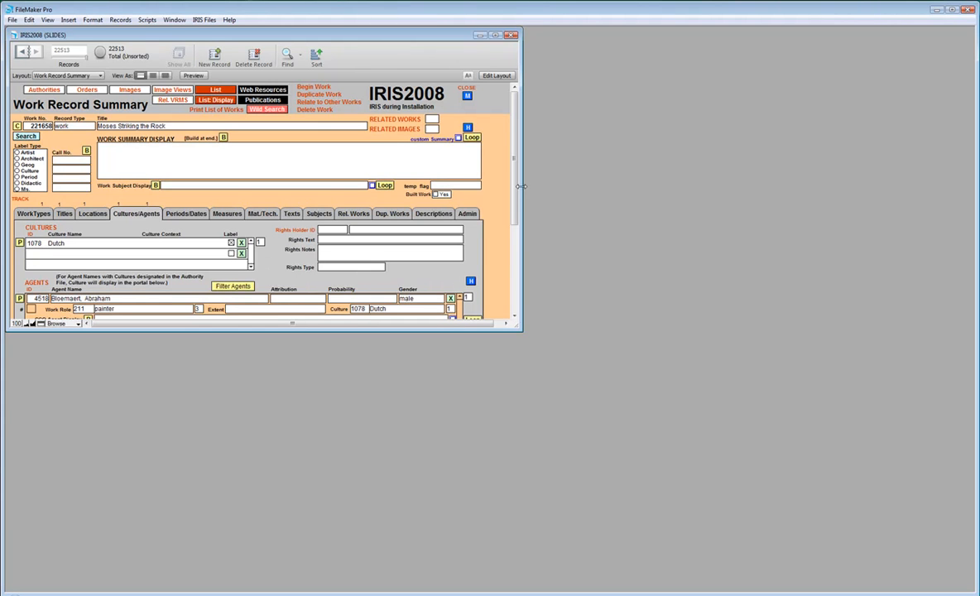
pyautogui.scroll(-1, 480, 187)
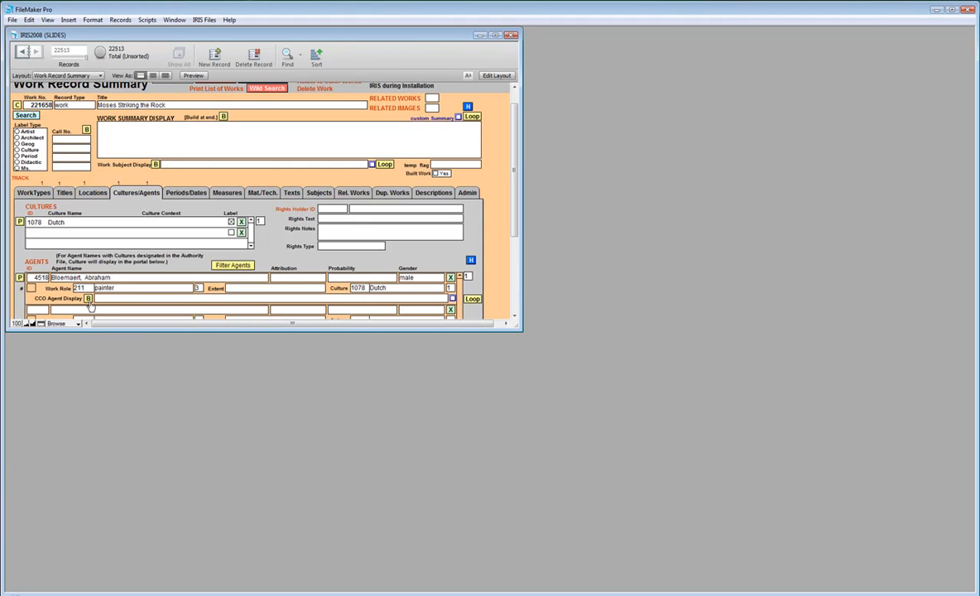
pyautogui.click(88, 300)
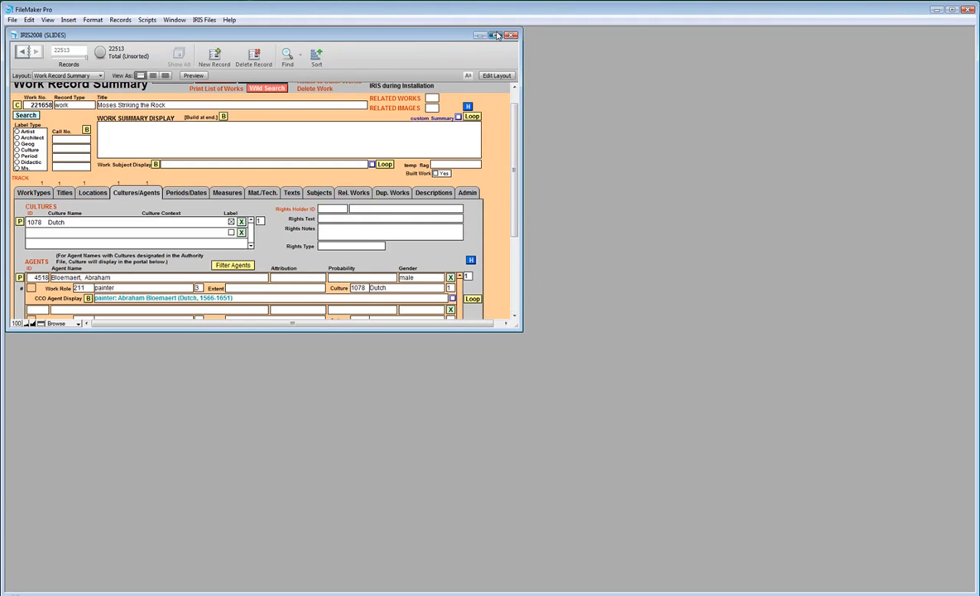
# Maximize the work record window and build the CCO free-text display for the work's agents
pyautogui.doubleClick(458, 34)
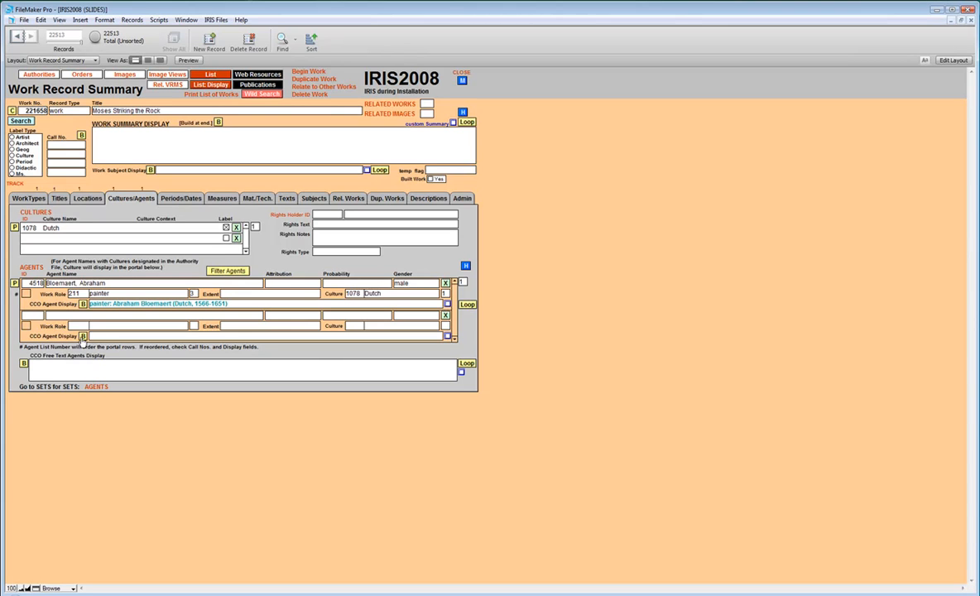
pyautogui.click(24, 364)
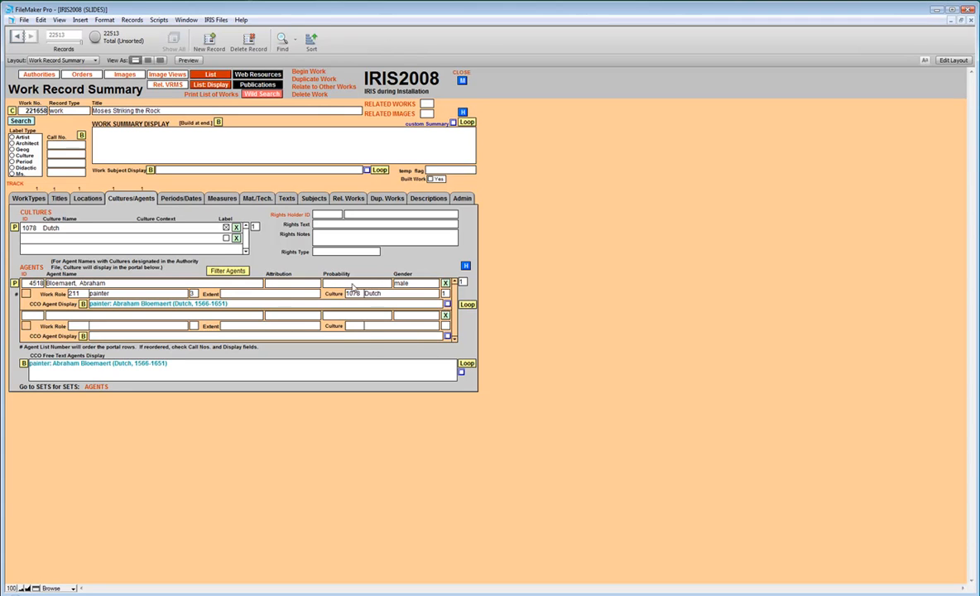
# Add Baroque (ID 1550) as the work's period
pyautogui.click(187, 200)
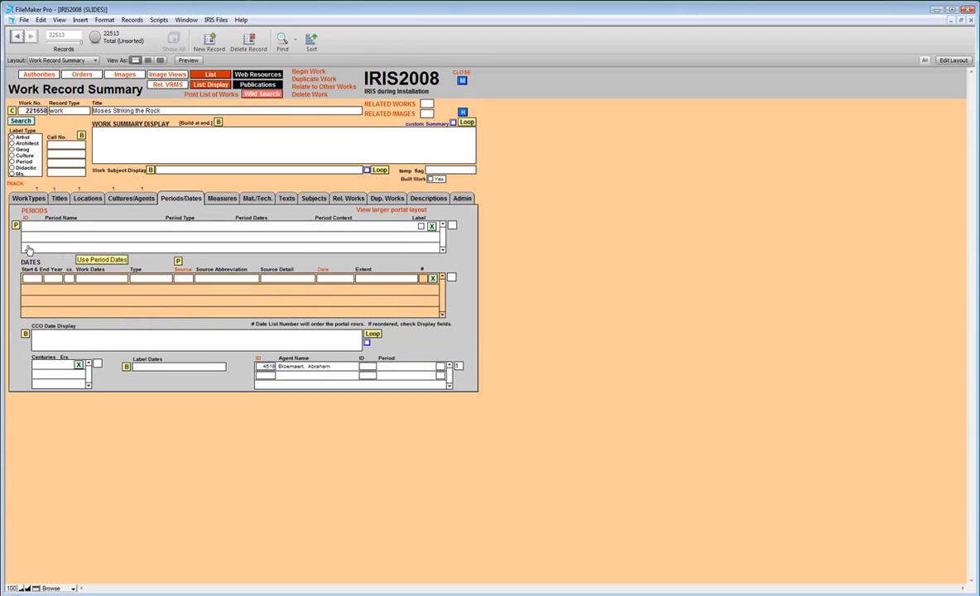
pyautogui.click(28, 227)
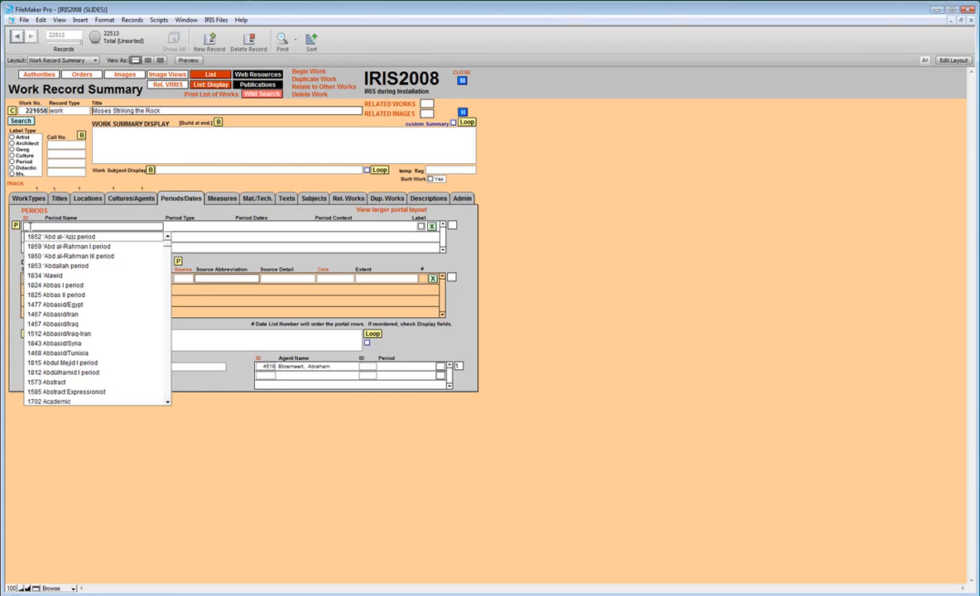
pyautogui.write('bar')
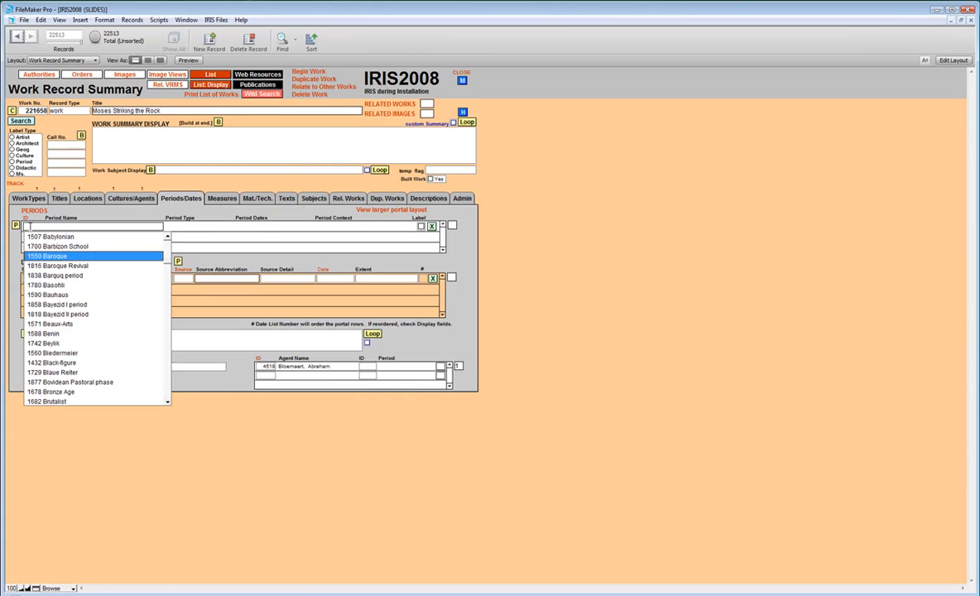
pyautogui.press('Return')
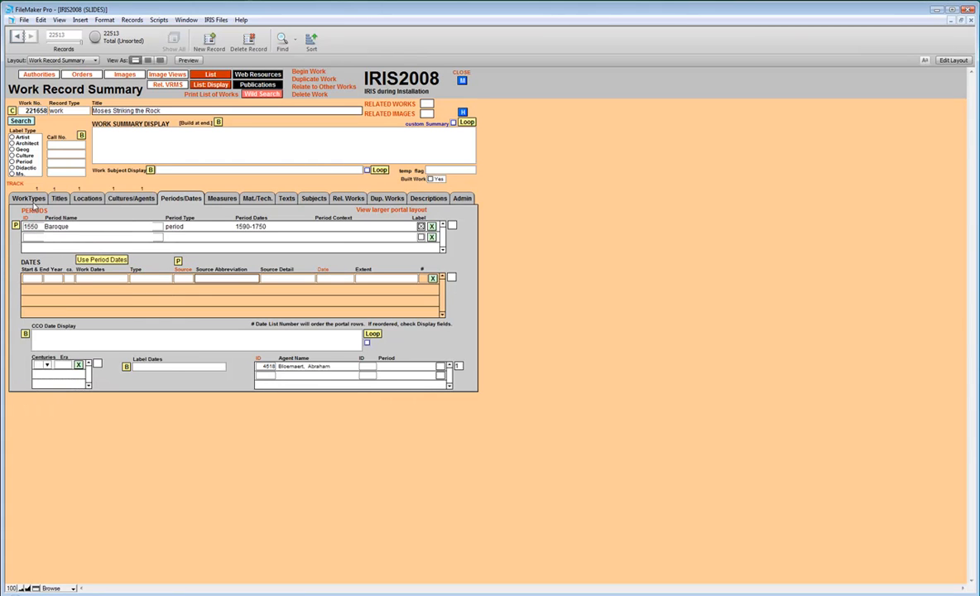
# Enter a creation date for the work with 1596 as both start and end year
pyautogui.click(30, 279)
pyautogui.press('Tab')
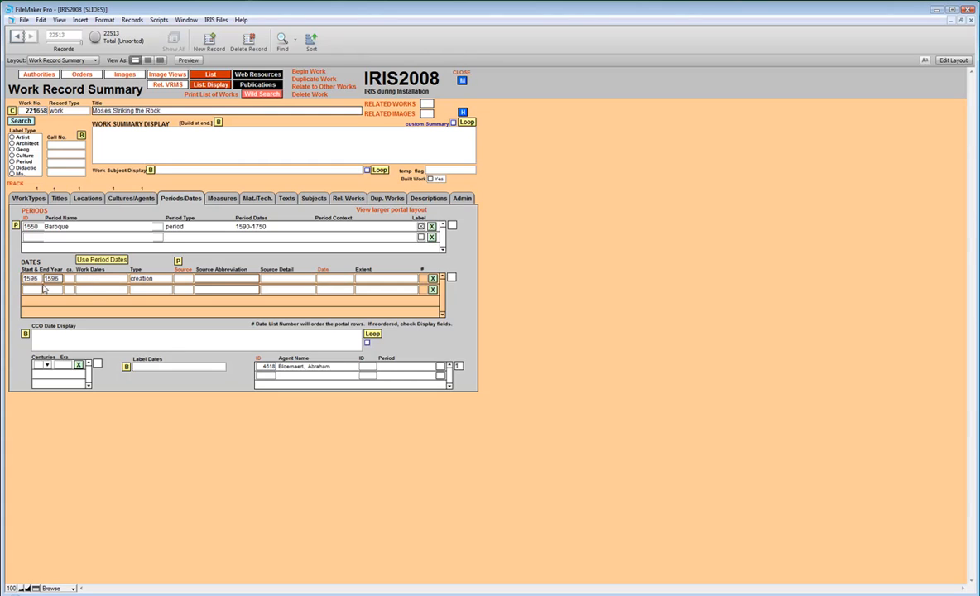
pyautogui.click(168, 273)
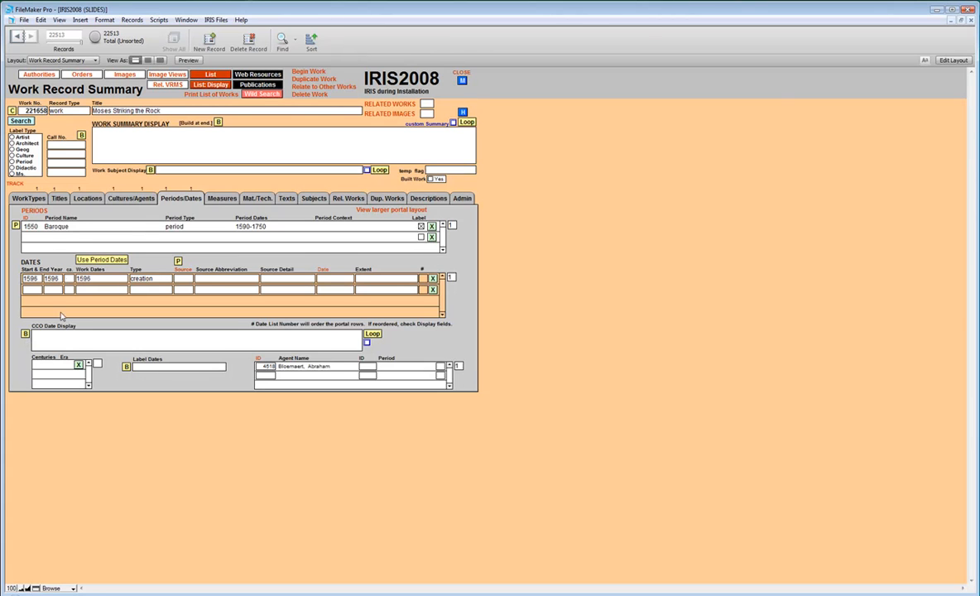
# Build the work's CCO date display and set its century to 16 CE
pyautogui.click(24, 333)
pyautogui.click(42, 365)
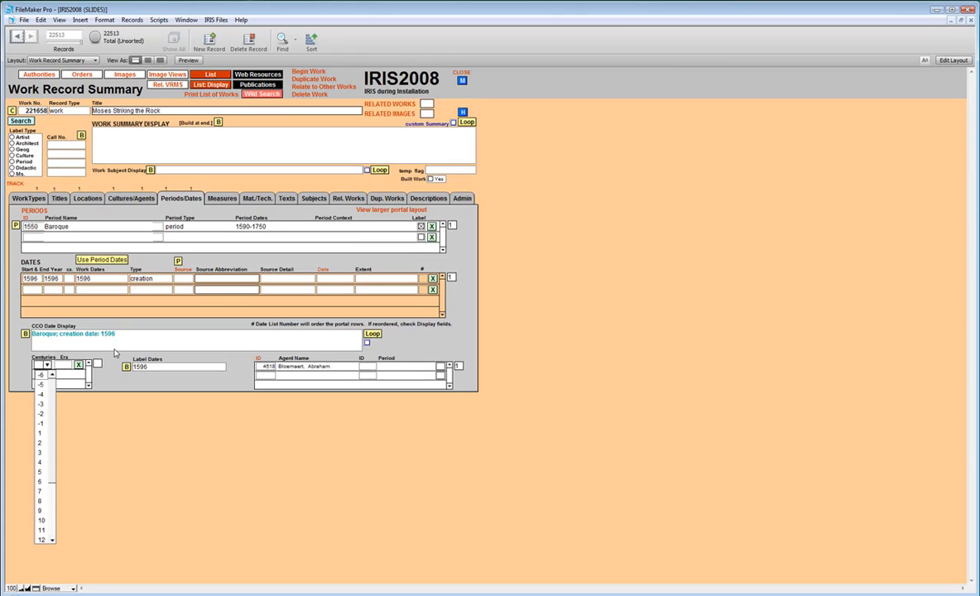
pyautogui.write('16')
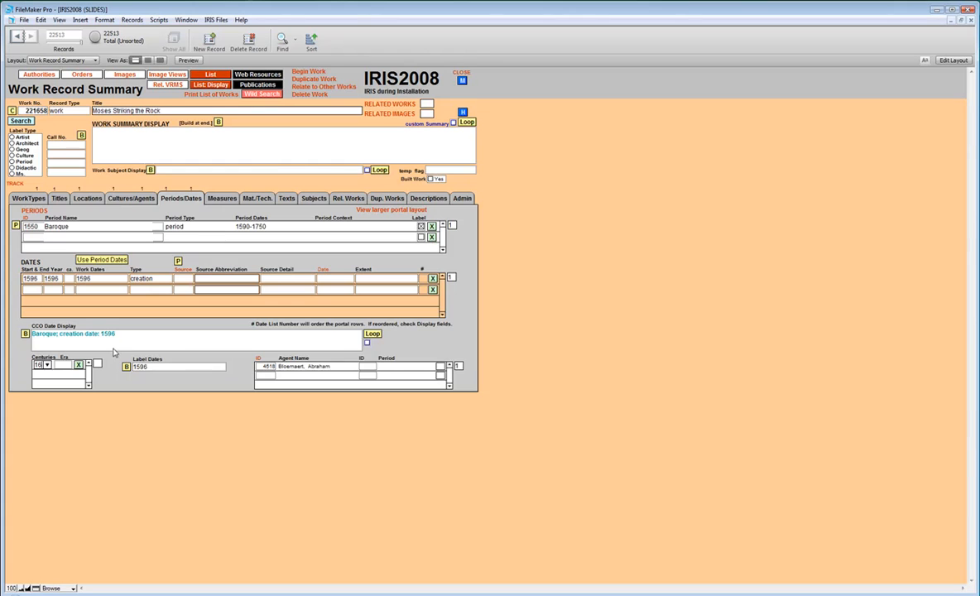
pyautogui.click(99, 372)
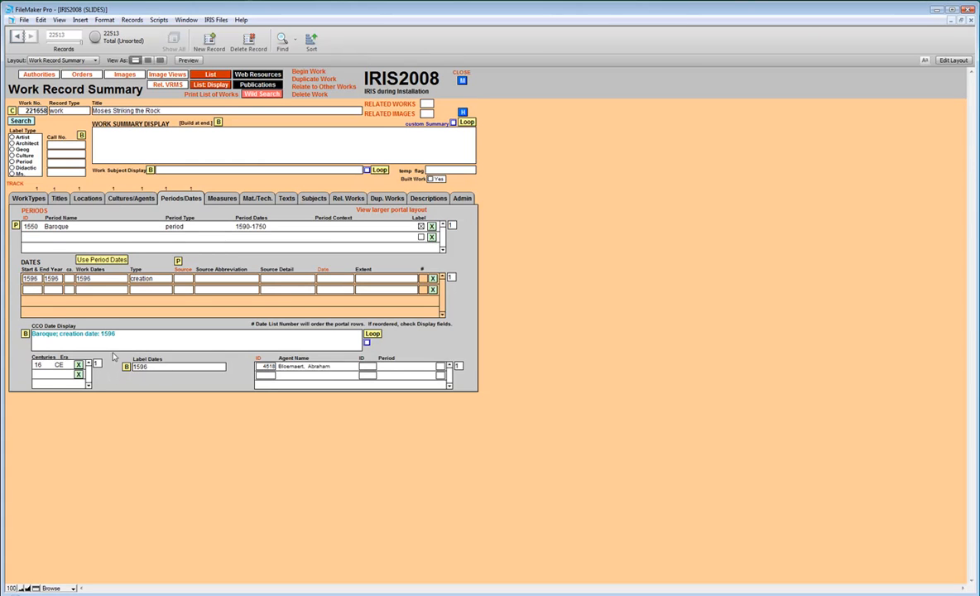
pyautogui.click(25, 336)
# Enter a height of 79.7 cm and width of 108 cm, and build the inch conversion and CCO measurement display
pyautogui.click(221, 200)
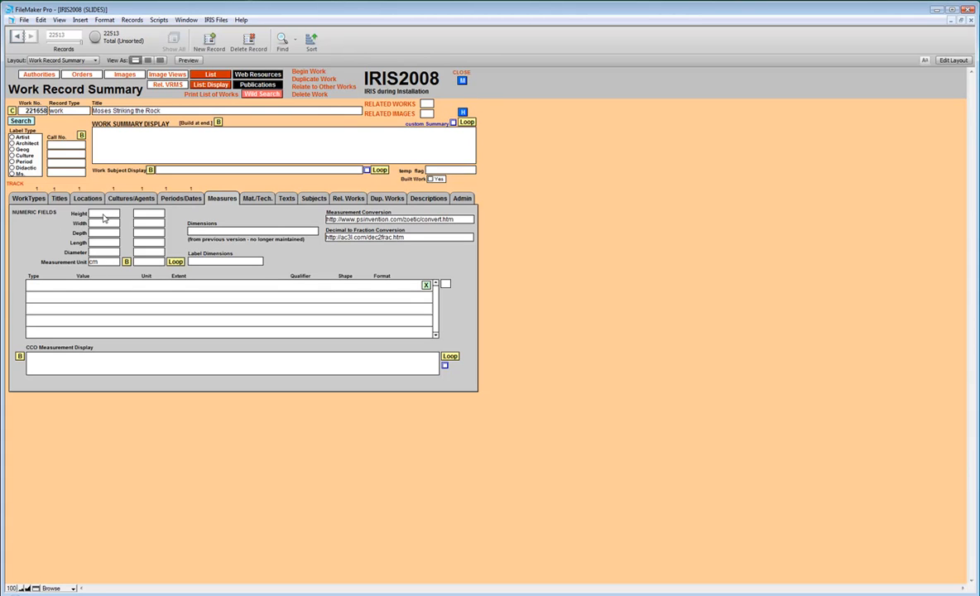
pyautogui.click(101, 261)
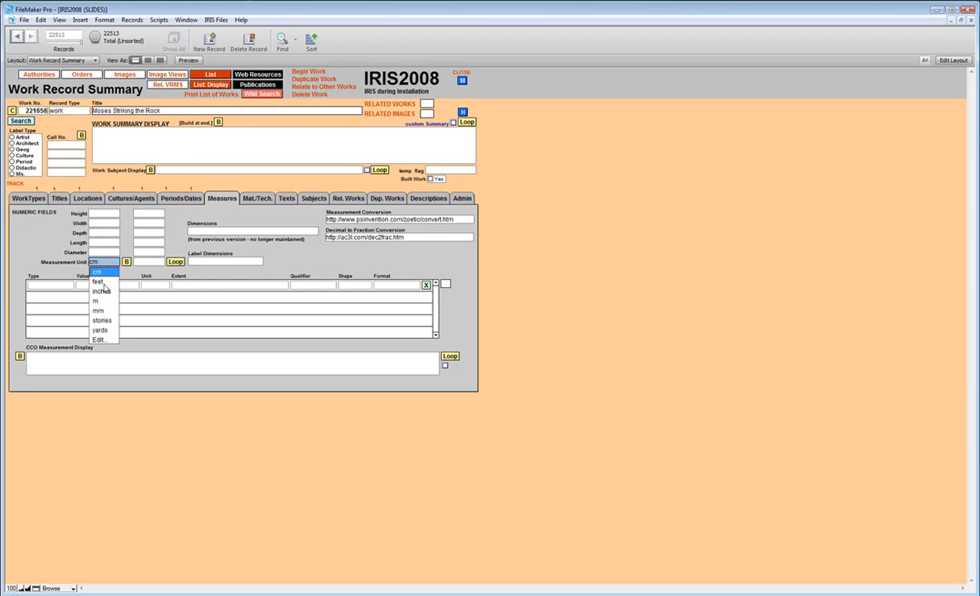
pyautogui.click(58, 232)
pyautogui.click(102, 214)
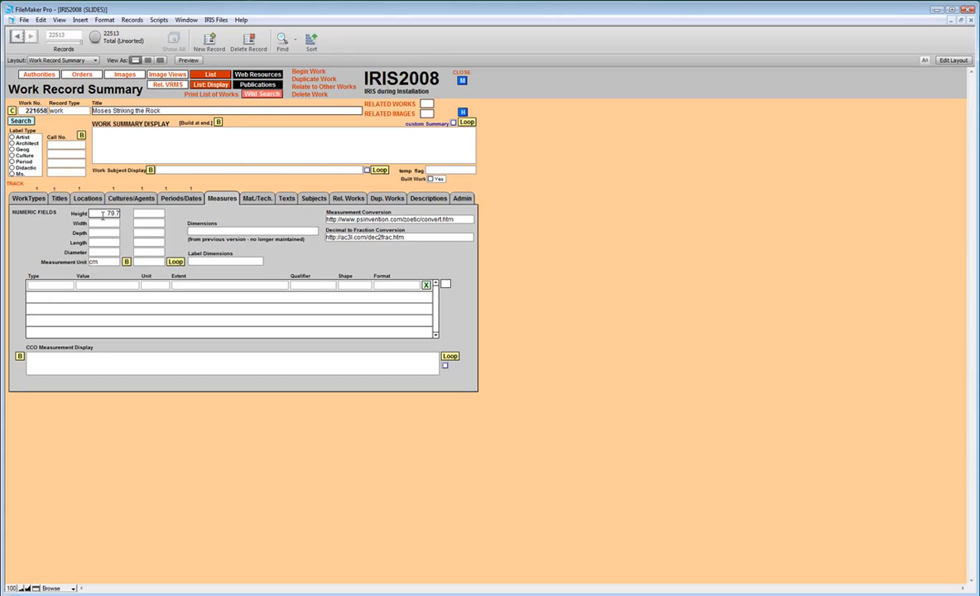
pyautogui.click(97, 223)
pyautogui.write('108')
pyautogui.click(127, 262)
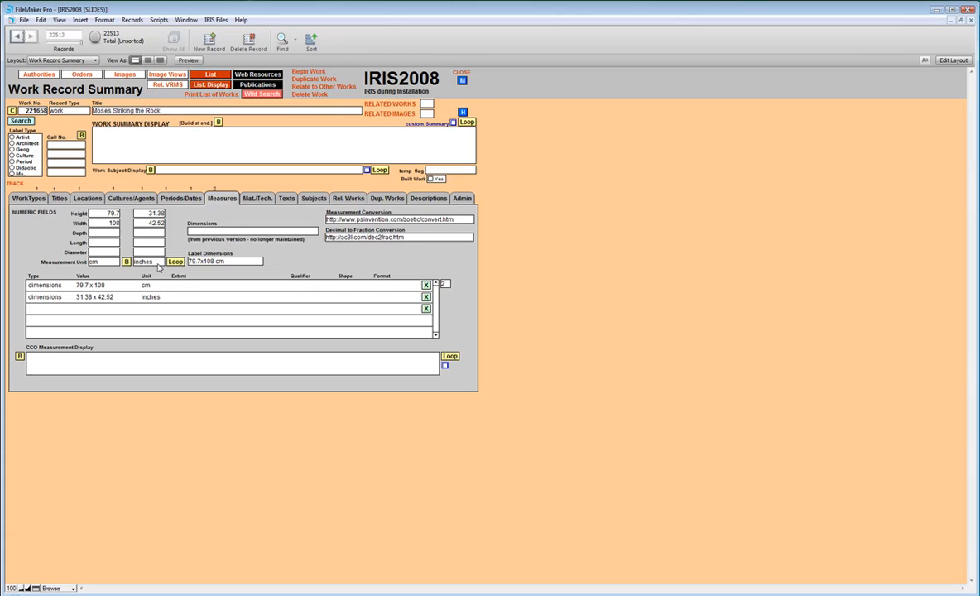
pyautogui.click(20, 356)
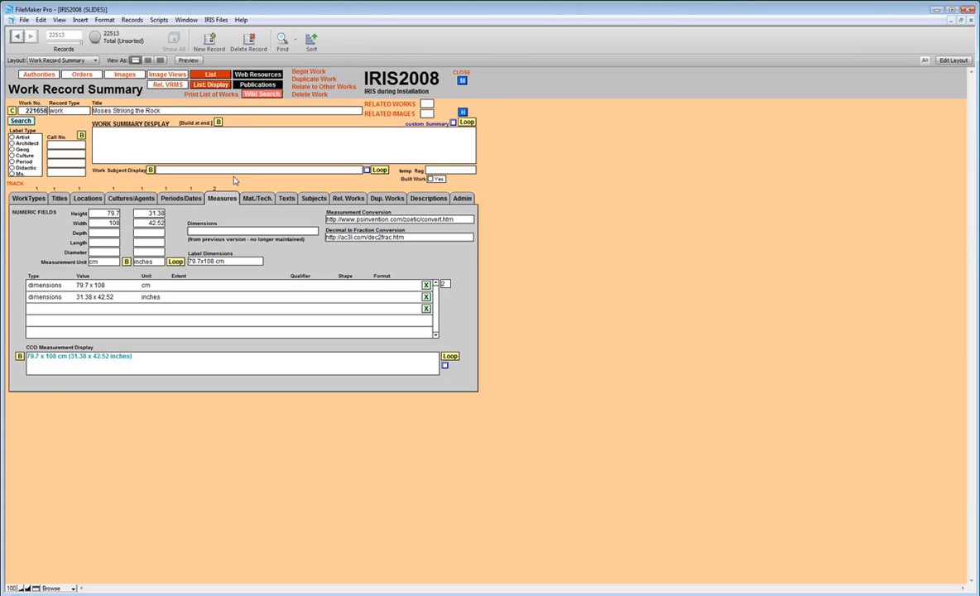
# Add oil on canvas (ID 1000) as the work's material and build the CCO materials display
pyautogui.click(260, 199)
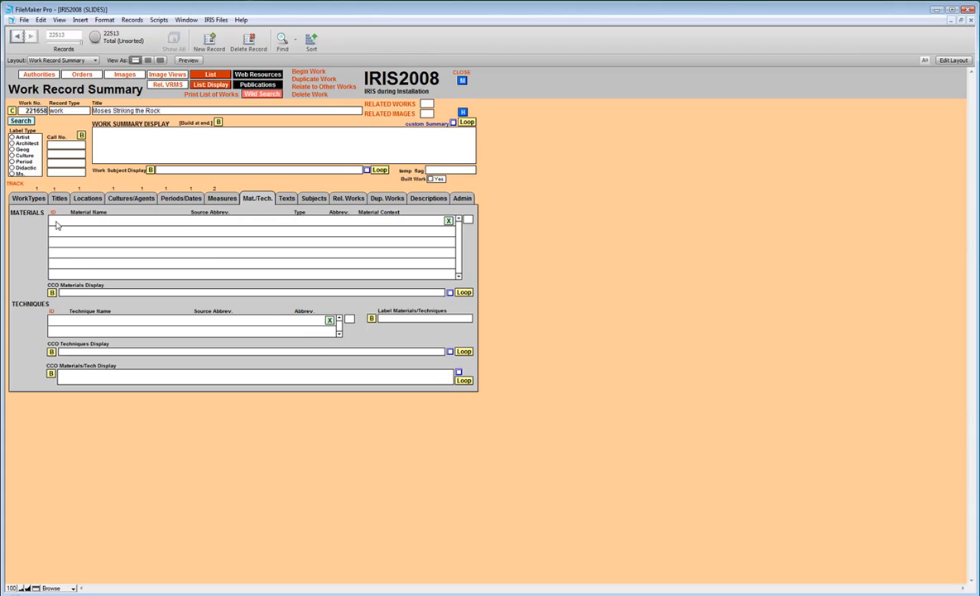
pyautogui.click(77, 221)
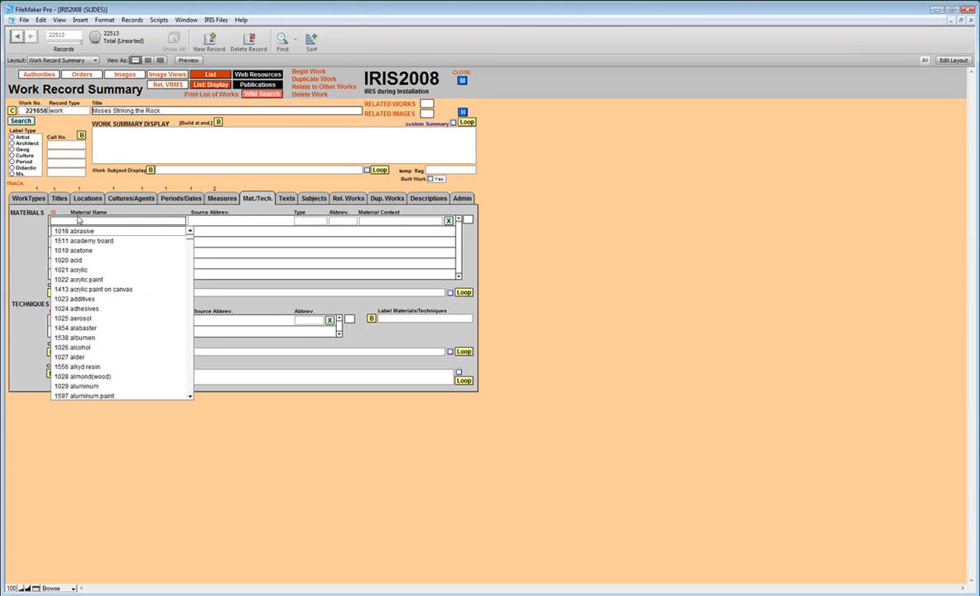
pyautogui.write('oil')
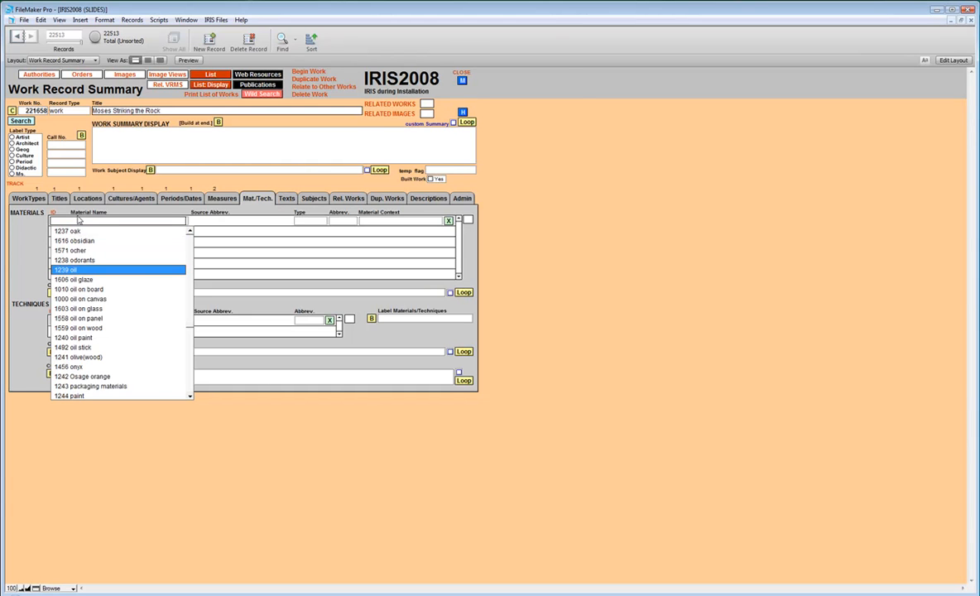
pyautogui.click(89, 299)
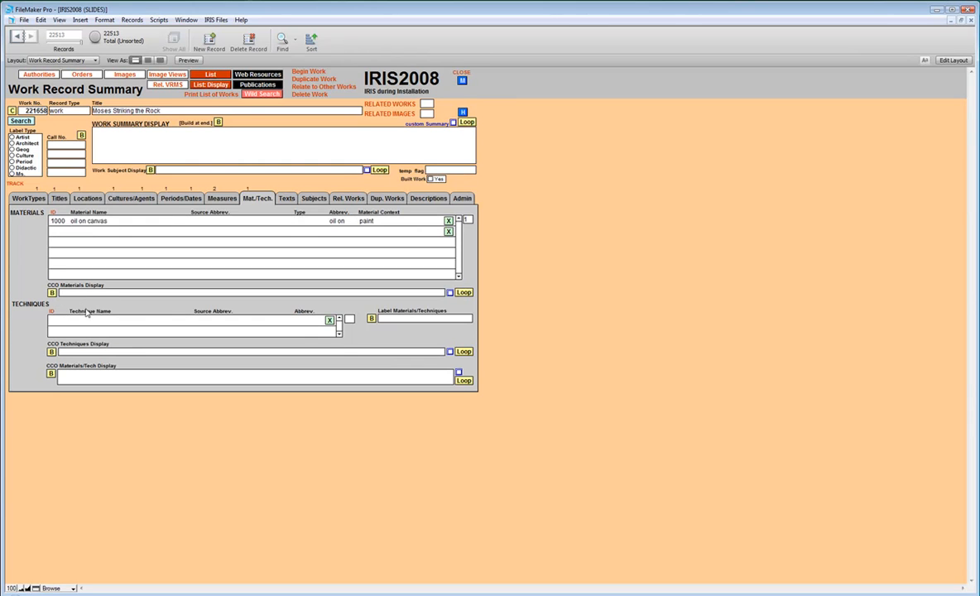
pyautogui.click(52, 293)
# Add painting (image-making) as the technique and build the label, CCO techniques and combined materials/techniques displays
pyautogui.click(56, 323)
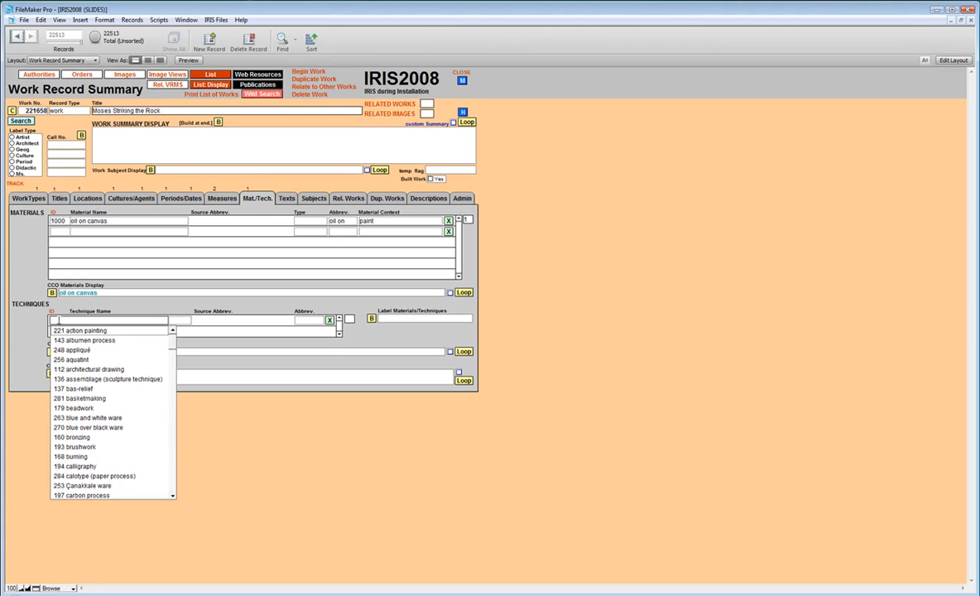
pyautogui.press('p')
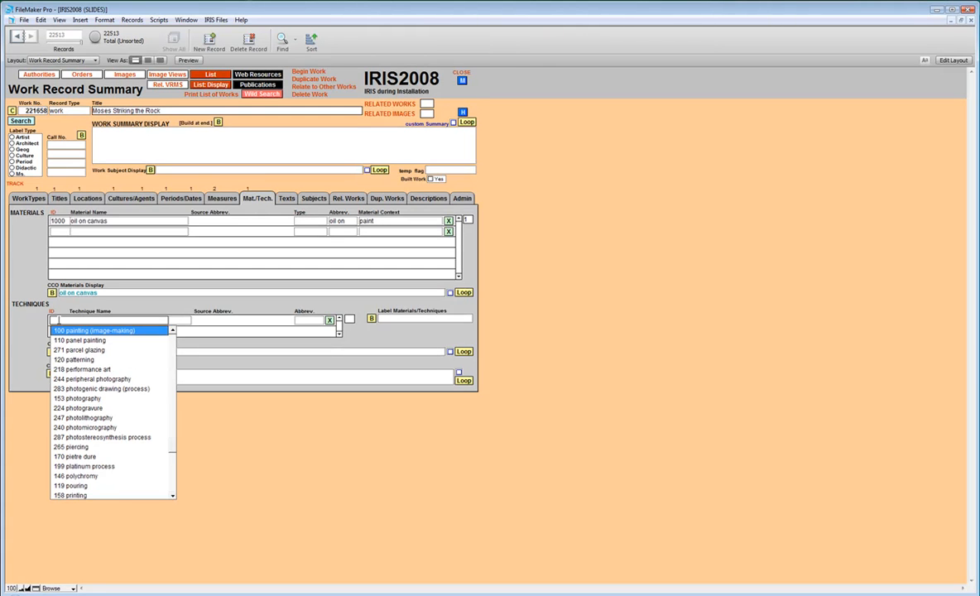
pyautogui.click(77, 331)
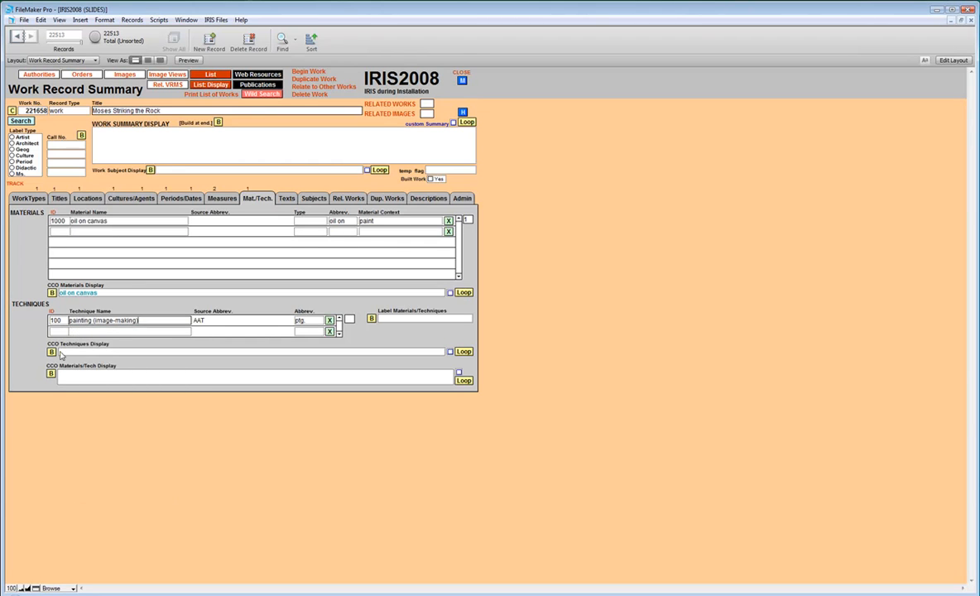
pyautogui.click(371, 319)
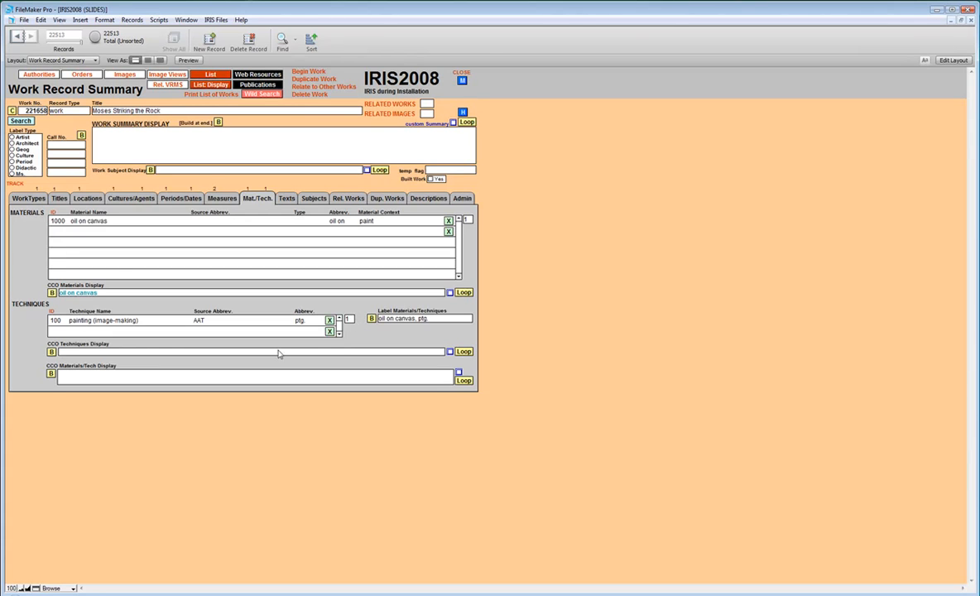
pyautogui.click(51, 351)
pyautogui.click(50, 374)
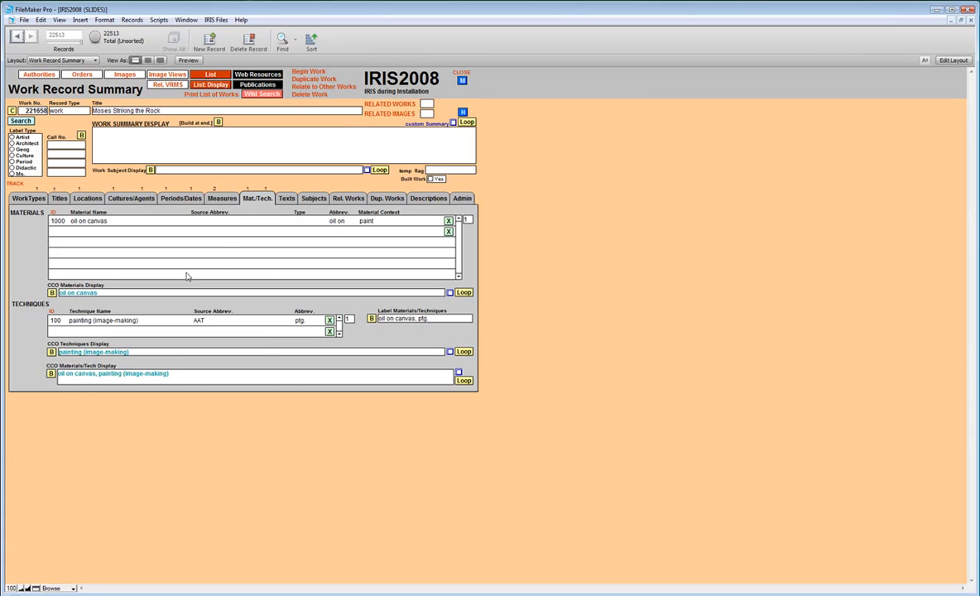
# Find the subject topic Female nudes (ID 1507) in the topics list and add it to the work's subjects
pyautogui.click(287, 198)
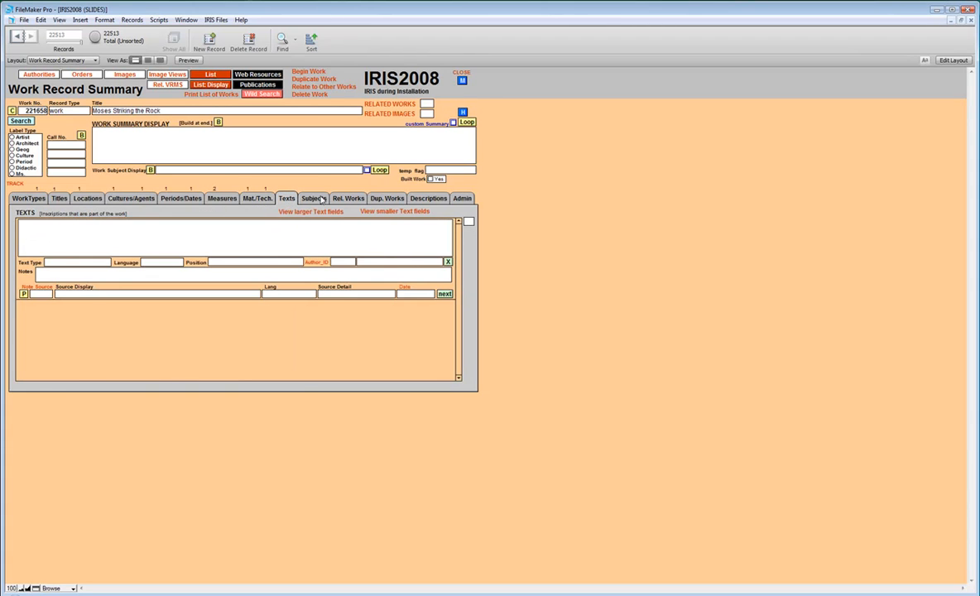
pyautogui.click(316, 199)
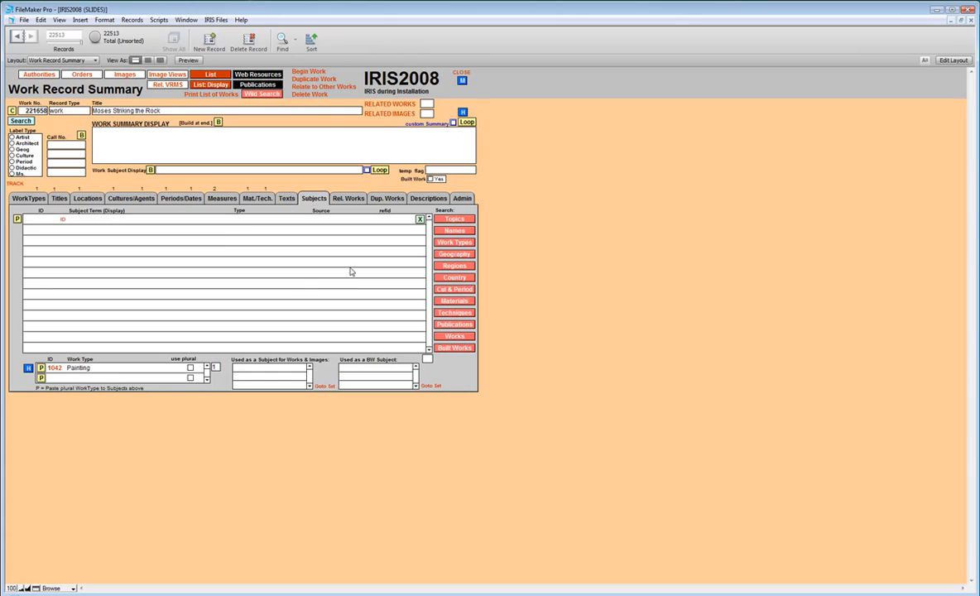
pyautogui.click(460, 220)
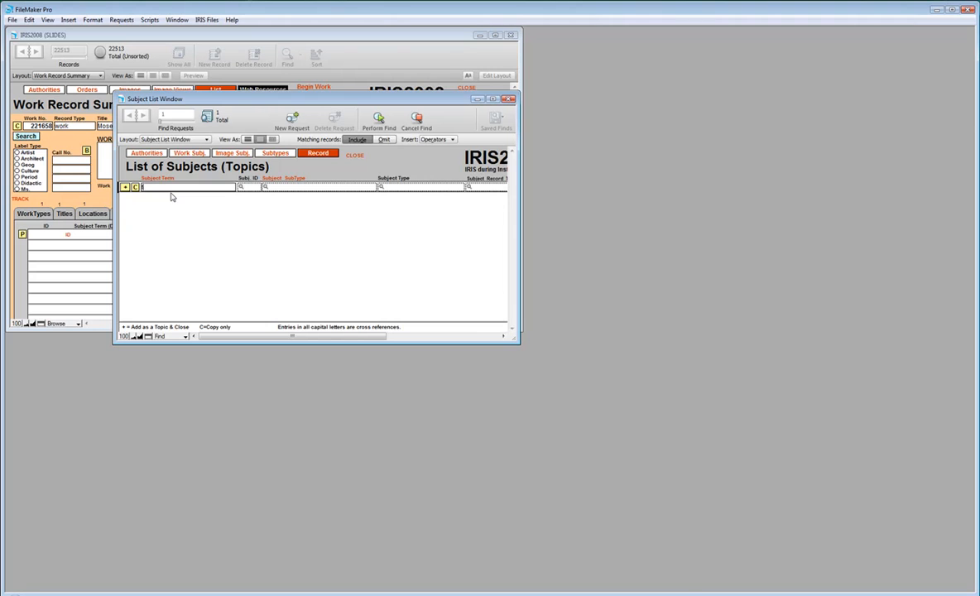
pyautogui.press('Return')
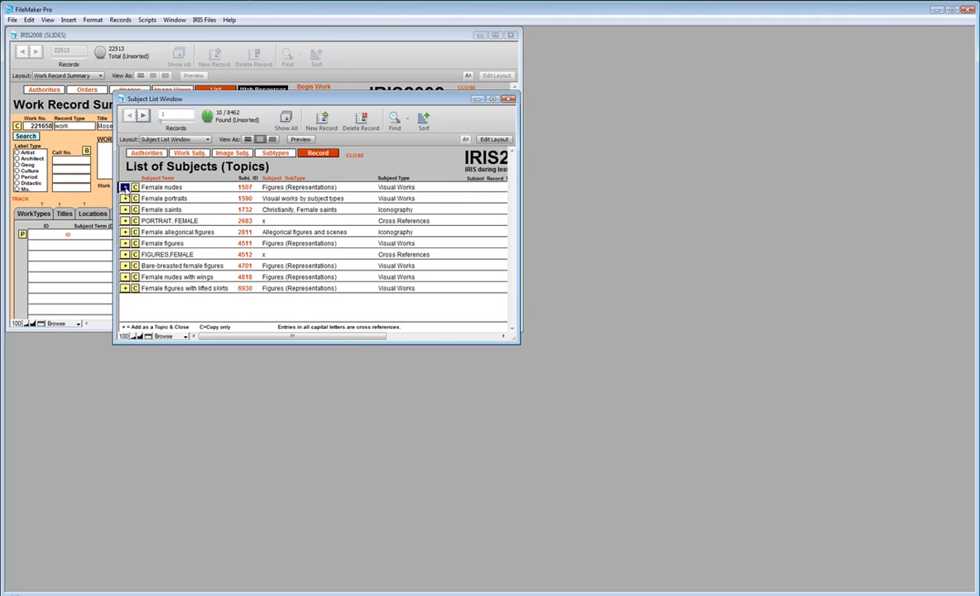
pyautogui.click(125, 188)
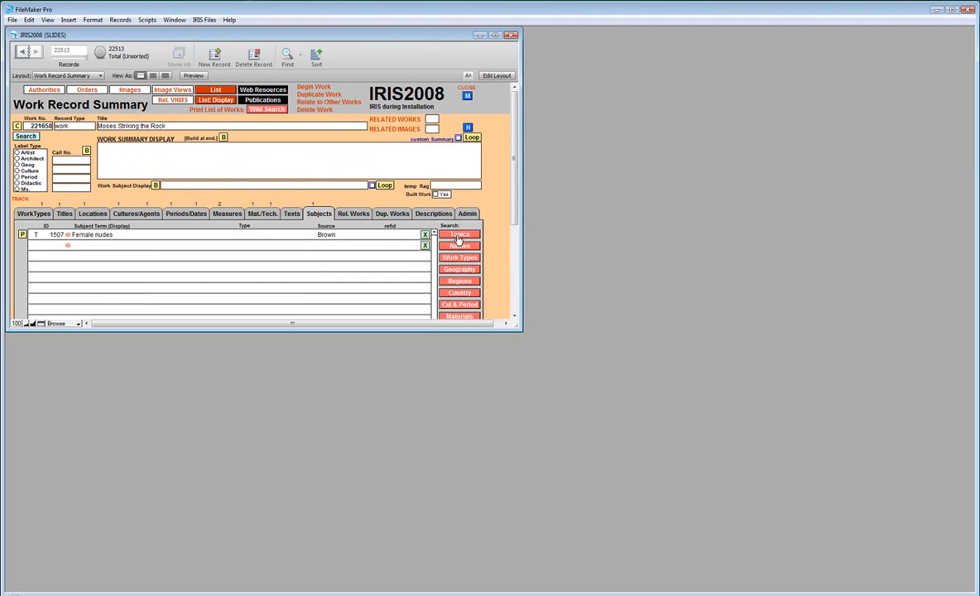
# Find the topic Water (ID 2416) and add it to the work's subjects
pyautogui.click(457, 236)
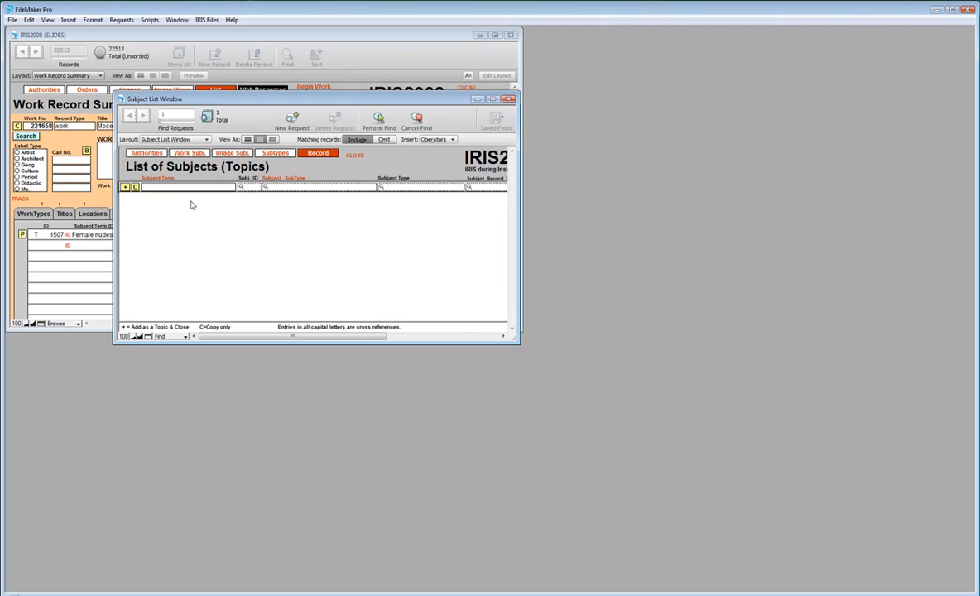
pyautogui.press('Return')
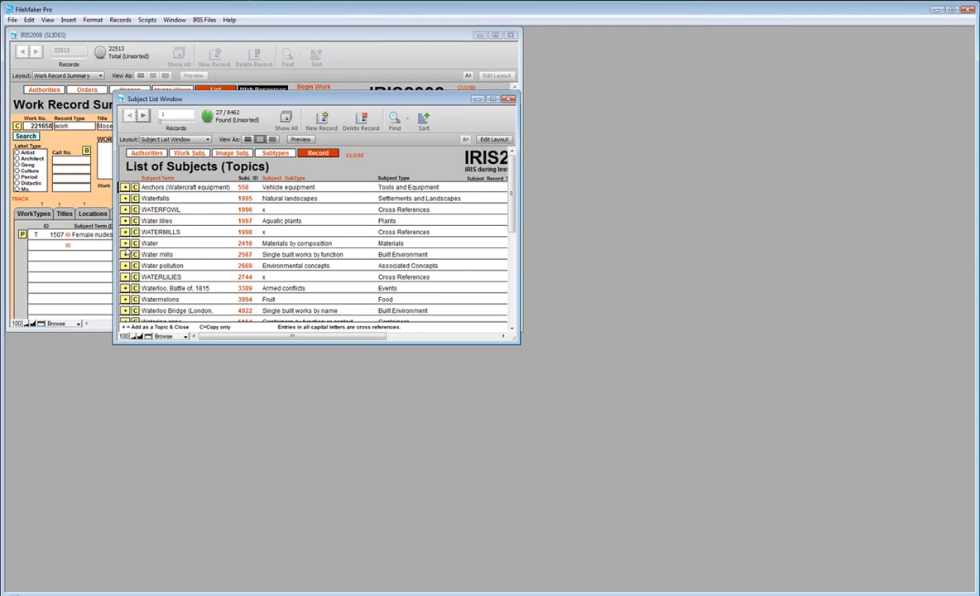
pyautogui.click(125, 243)
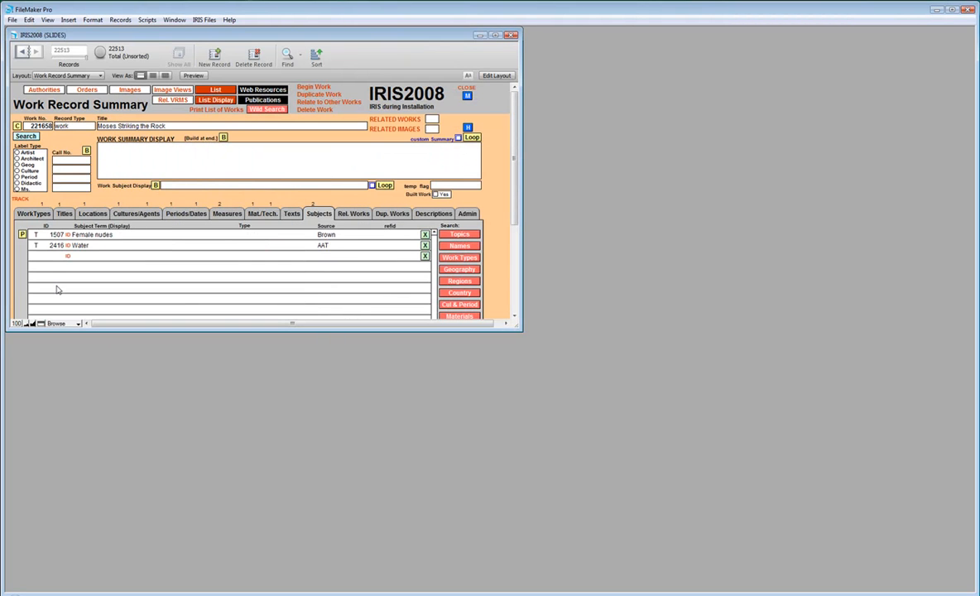
# Find the topic Rocks (ID 1665) in the topics list and add it to the work's subjects
pyautogui.click(461, 236)
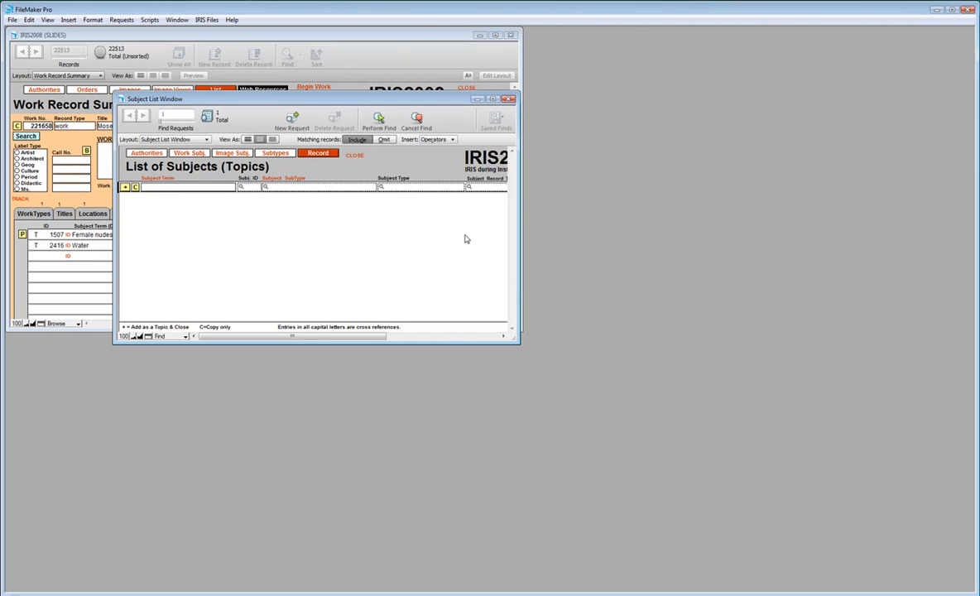
pyautogui.write('rock')
pyautogui.press('Return')
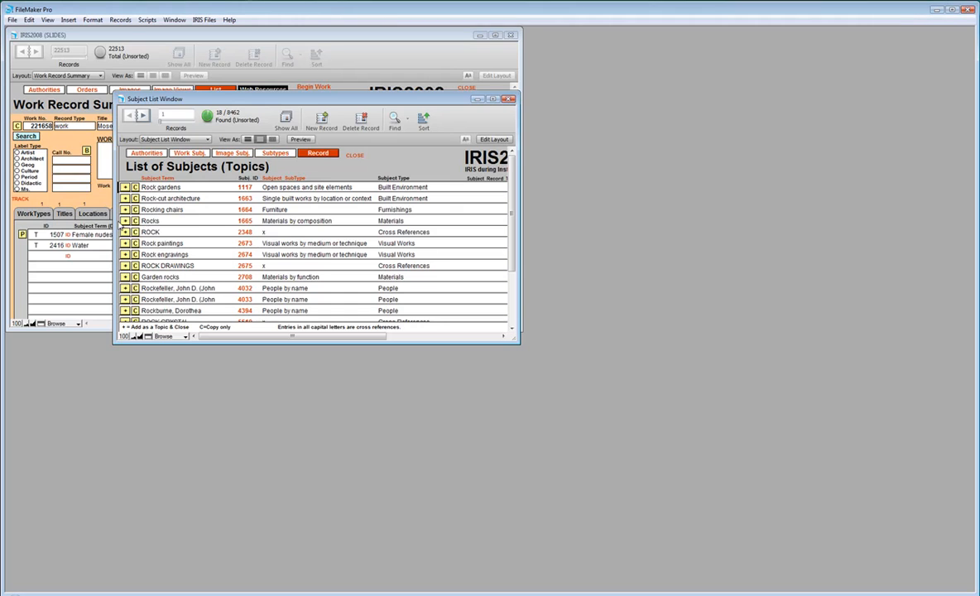
pyautogui.click(125, 221)
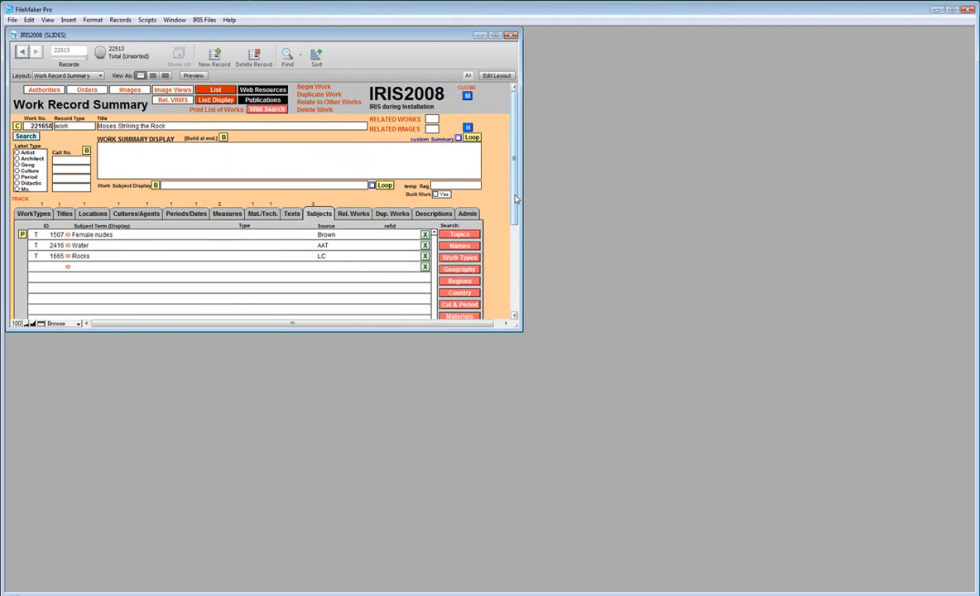
# Maximize the work record window and build the work summary display and the work subject display
pyautogui.doubleClick(461, 36)
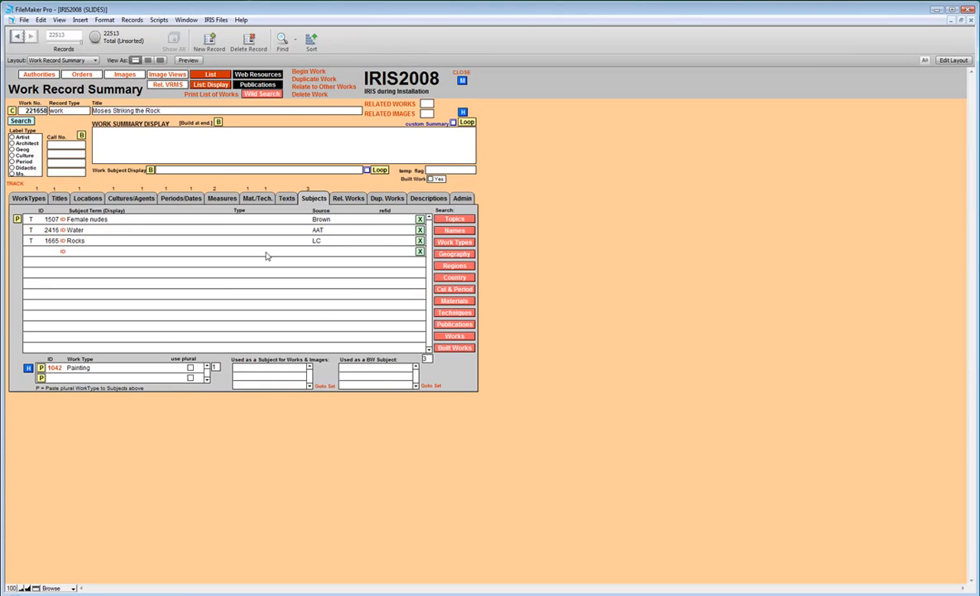
pyautogui.click(217, 123)
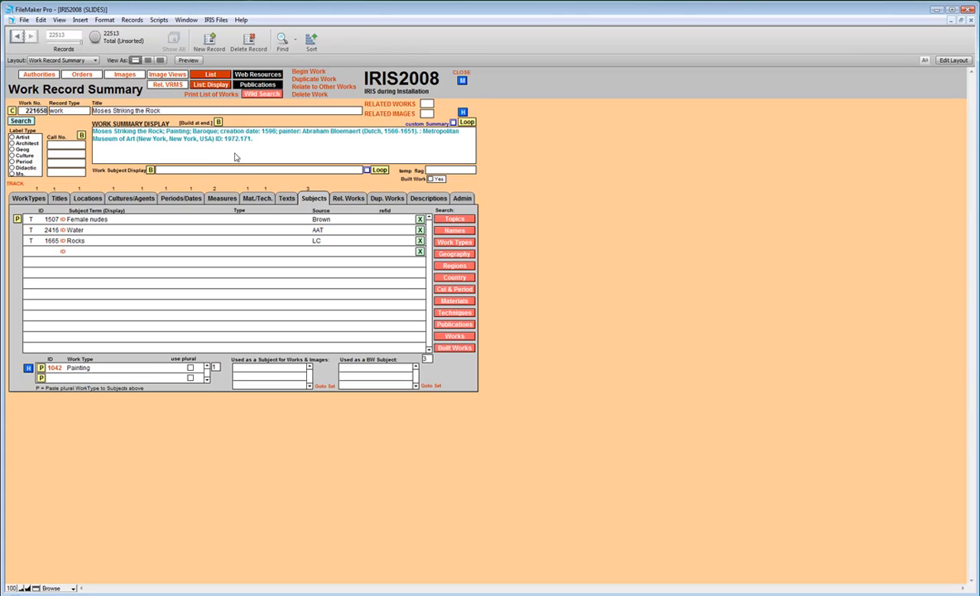
pyautogui.click(151, 169)
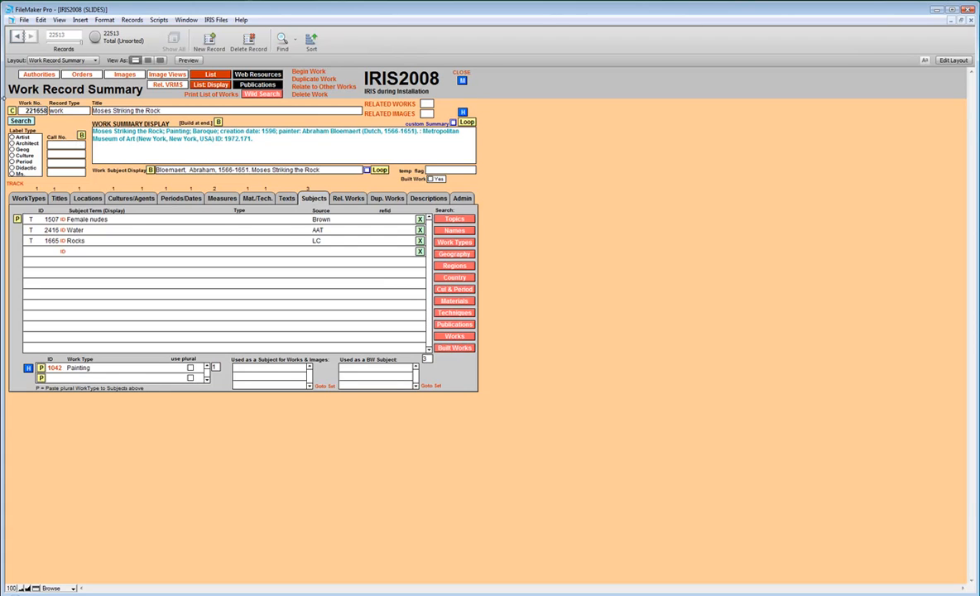
# Copy the number of the work Moses Striking the Rock and paste it as the related work of image record 347564
pyautogui.click(12, 110)
pyautogui.click(116, 74)
pyautogui.click(142, 189)
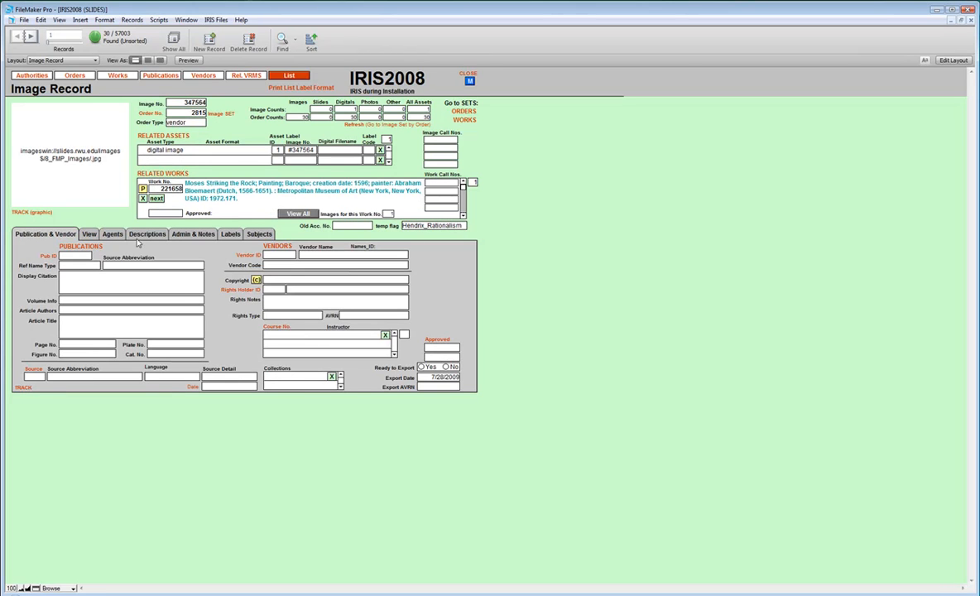
# Open the image record's view details and check the view type alongside the view title
pyautogui.click(88, 234)
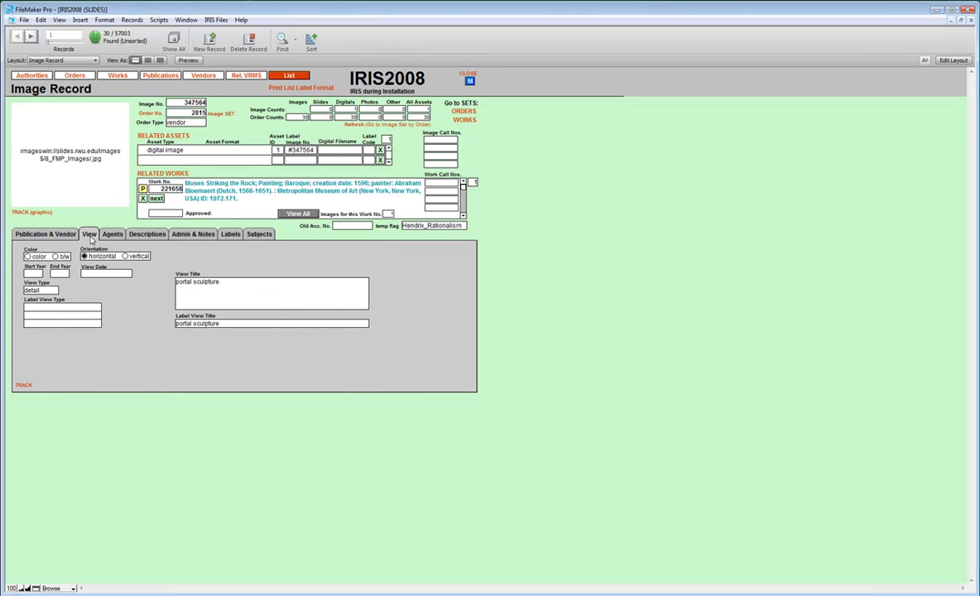
pyautogui.click(37, 290)
pyautogui.click(84, 289)
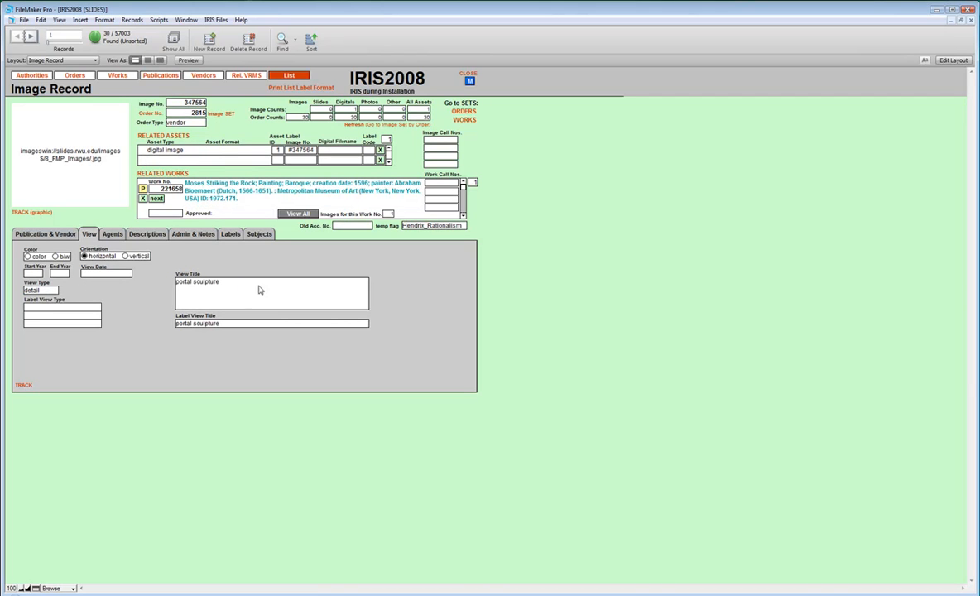